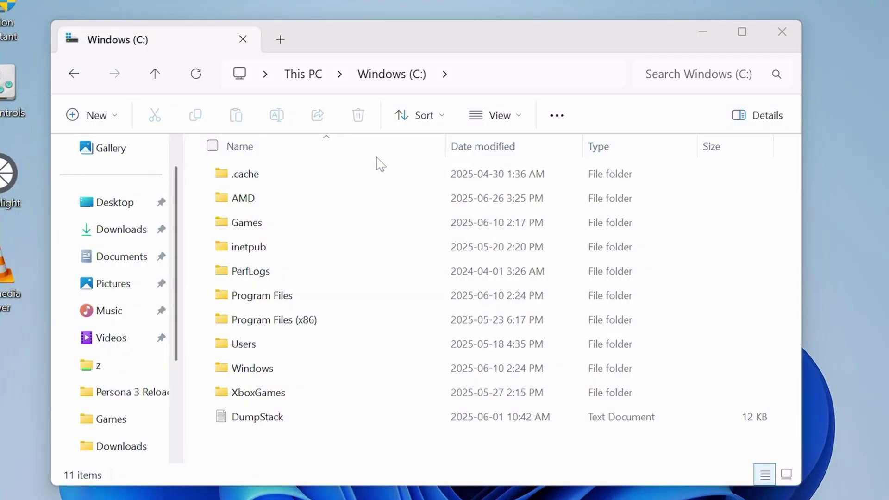
Create a folder named ROMs in the root of drive C.
{"action": "right_click", "coordinate": [282, 457]}
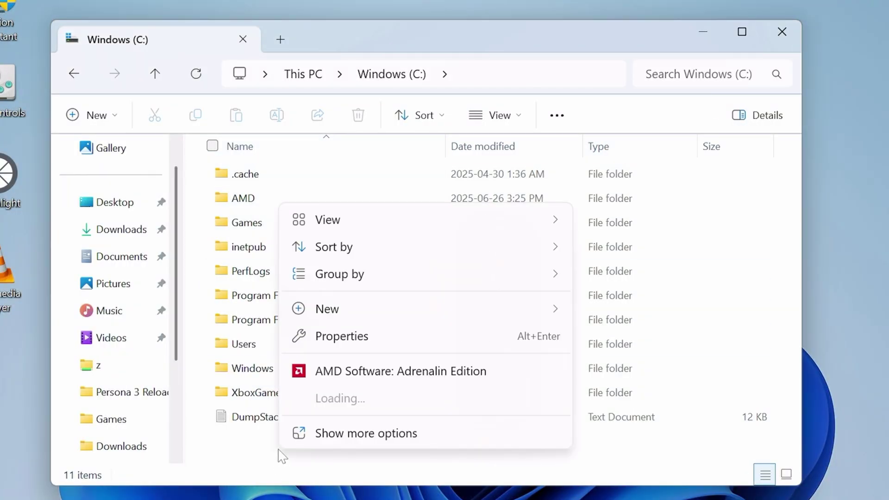
{"action": "mouse_move", "coordinate": [394, 316]}
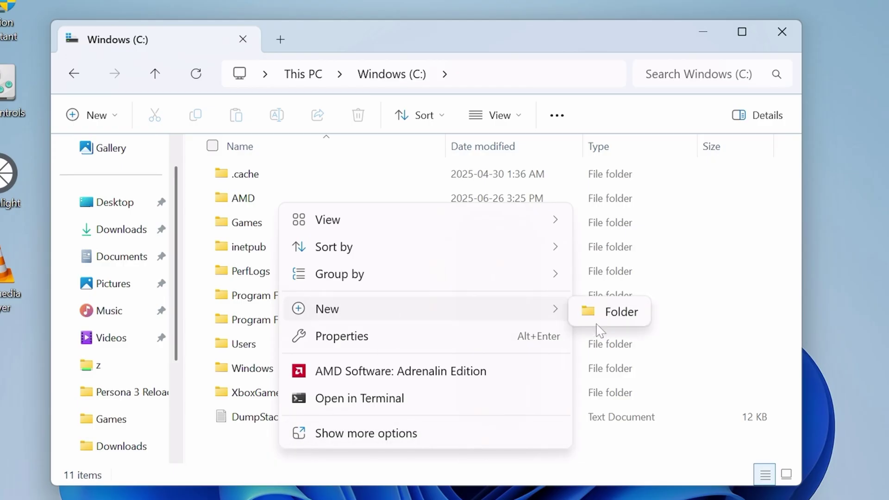
{"action": "left_click", "coordinate": [621, 319]}
{"action": "type", "text": "ROMs"}
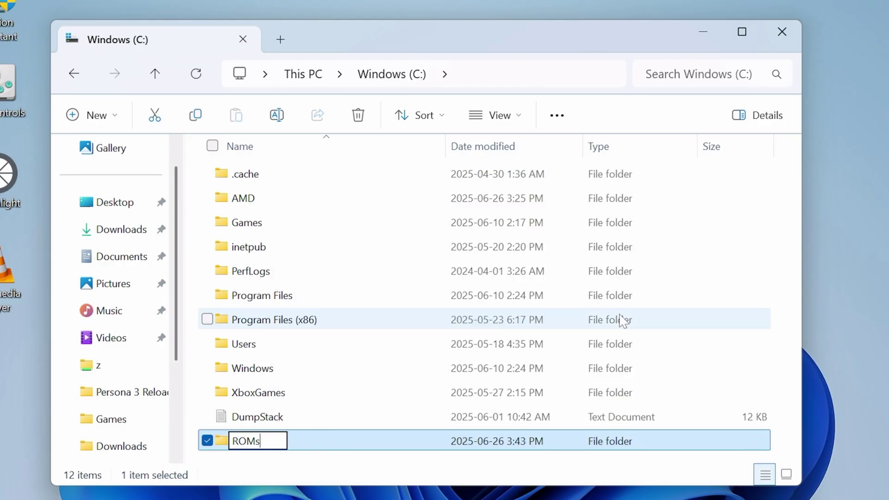
{"action": "key", "text": "Return"}
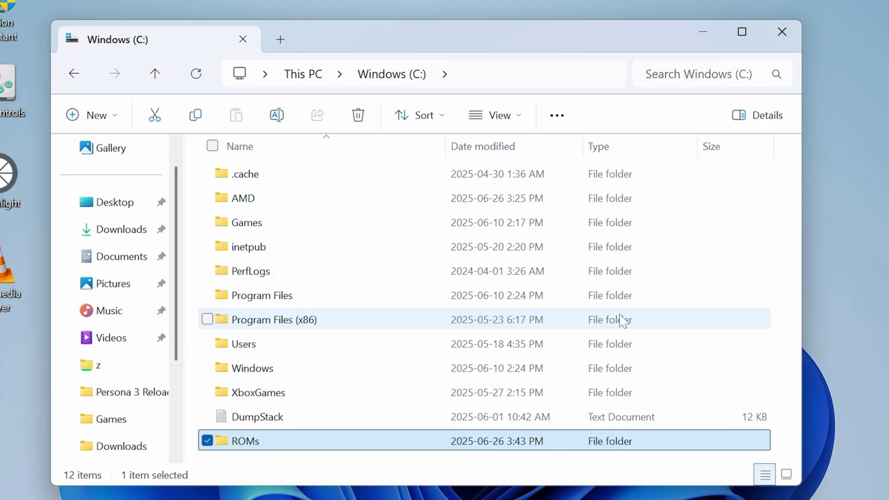
Create a folder named ps2 inside the ROMs folder and open it.
{"action": "double_click", "coordinate": [252, 441]}
{"action": "right_click", "coordinate": [304, 288]}
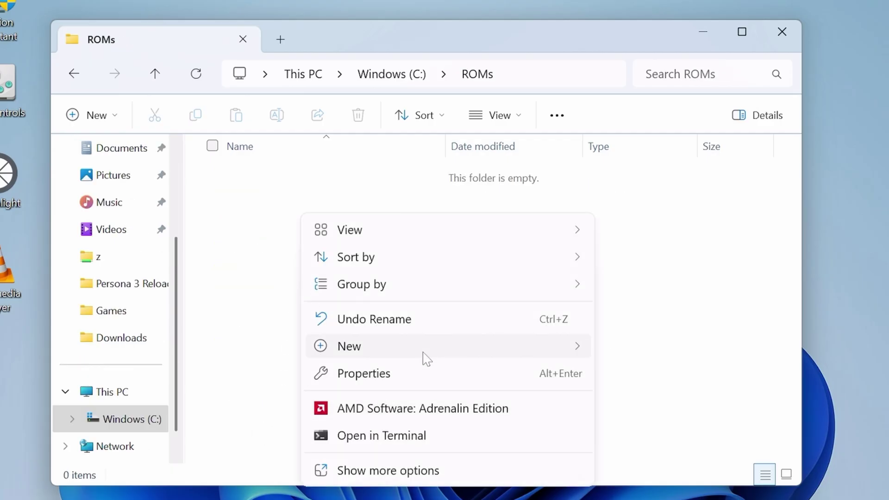
{"action": "mouse_move", "coordinate": [422, 353]}
{"action": "left_click", "coordinate": [623, 346]}
{"action": "type", "text": "ps2"}
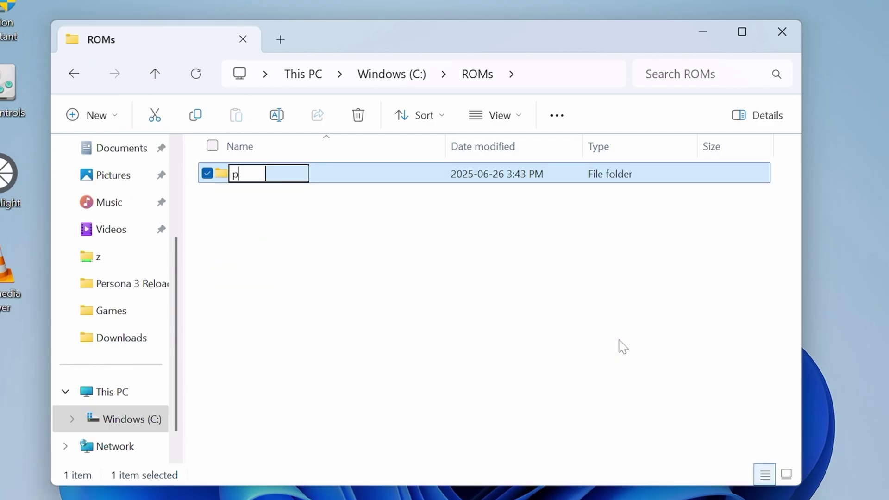
{"action": "left_click", "coordinate": [621, 347]}
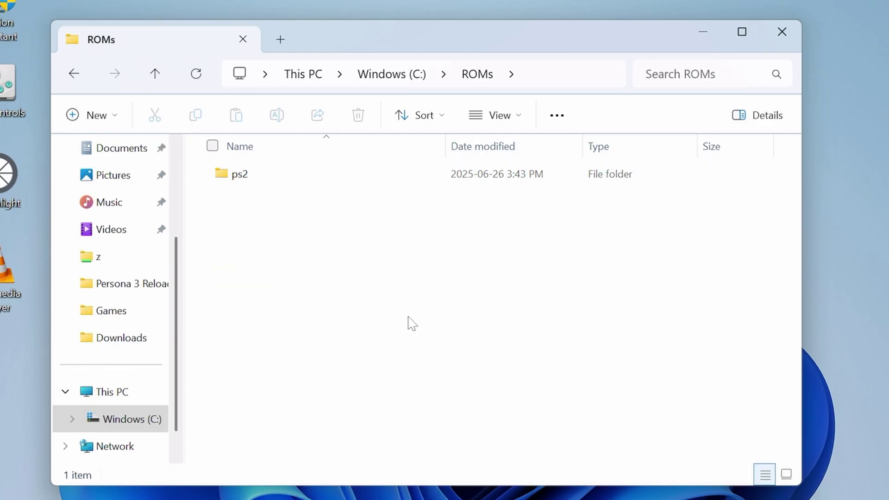
{"action": "double_click", "coordinate": [296, 175]}
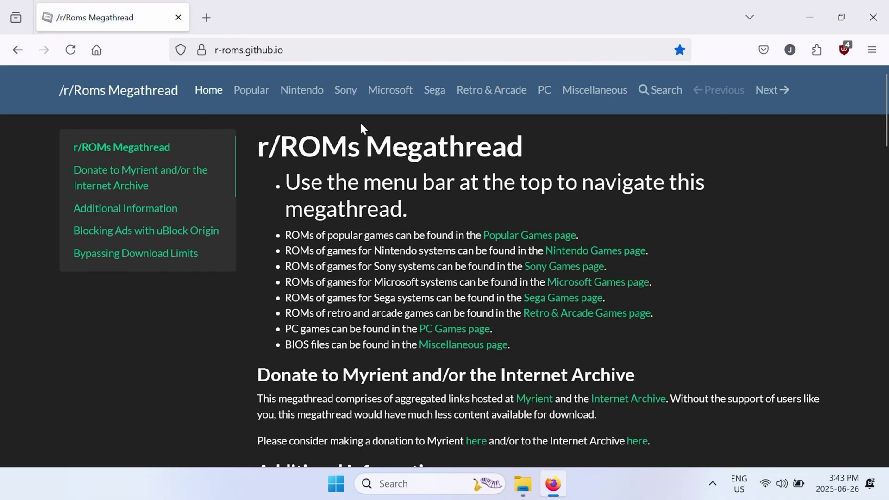
In the browser, open the Sony Playstation 2 section of the r/Roms Megathread's Sony games.
{"action": "left_click", "coordinate": [346, 90]}
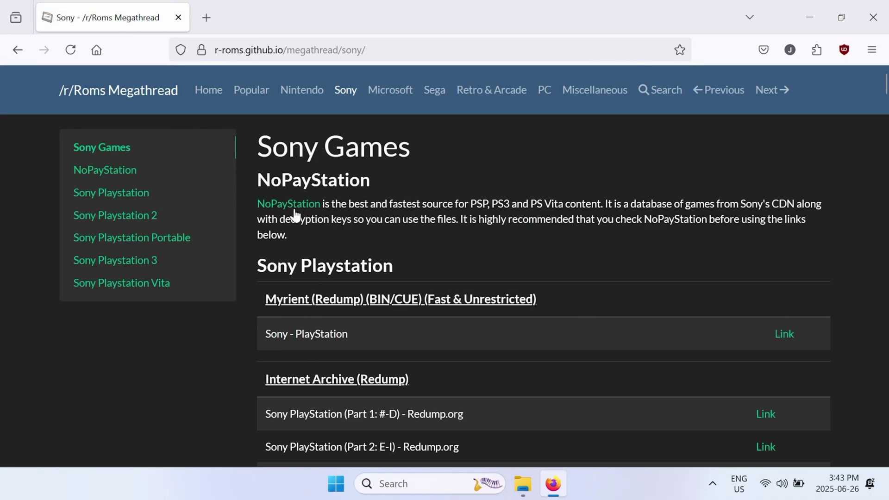
{"action": "left_click", "coordinate": [151, 214]}
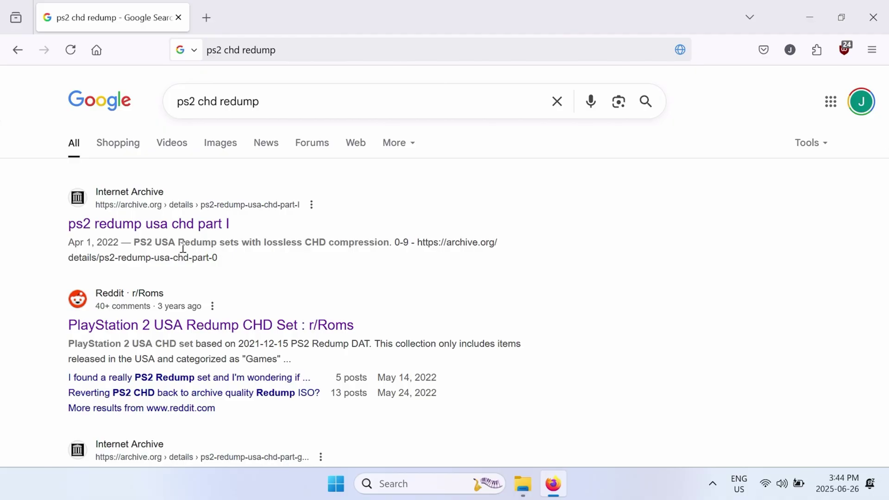
{"action": "key", "text": "alt+Left"}
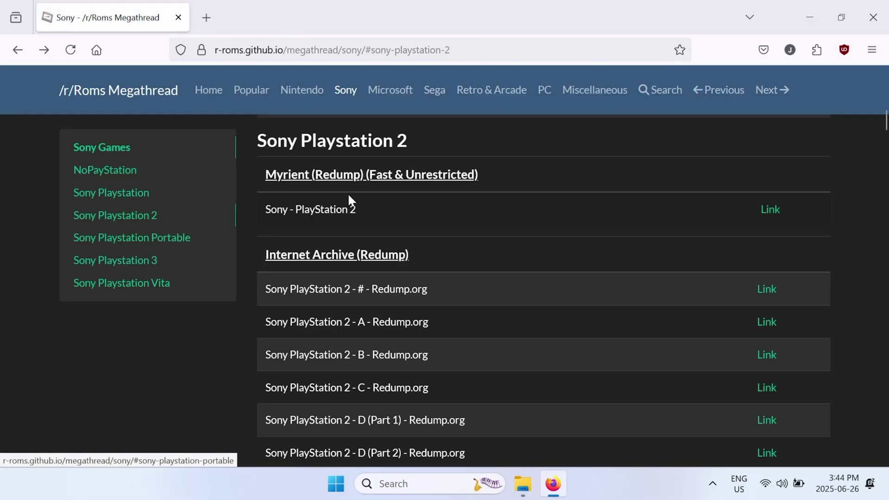
Search the Megathread for "bios" and follow the Sony - PlayStation 2 - BIOS Images link under BIOS Files.
{"action": "left_click", "coordinate": [654, 91]}
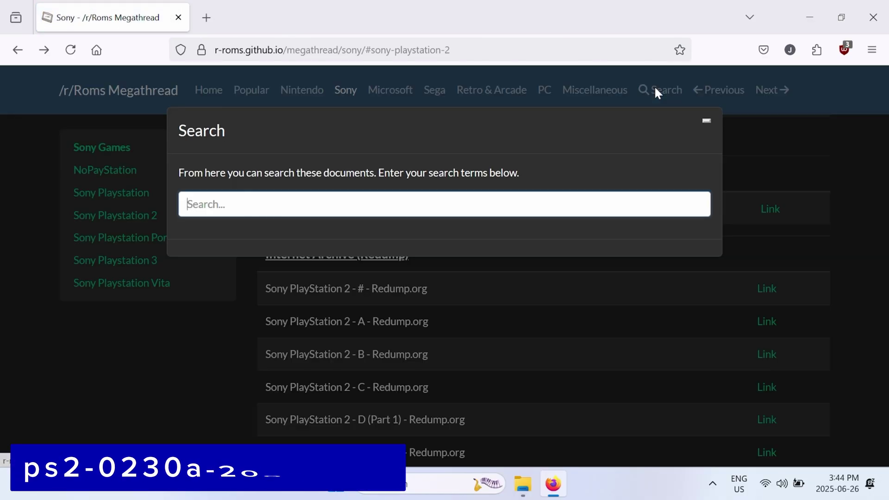
{"action": "left_click", "coordinate": [376, 209]}
{"action": "type", "text": "bios"}
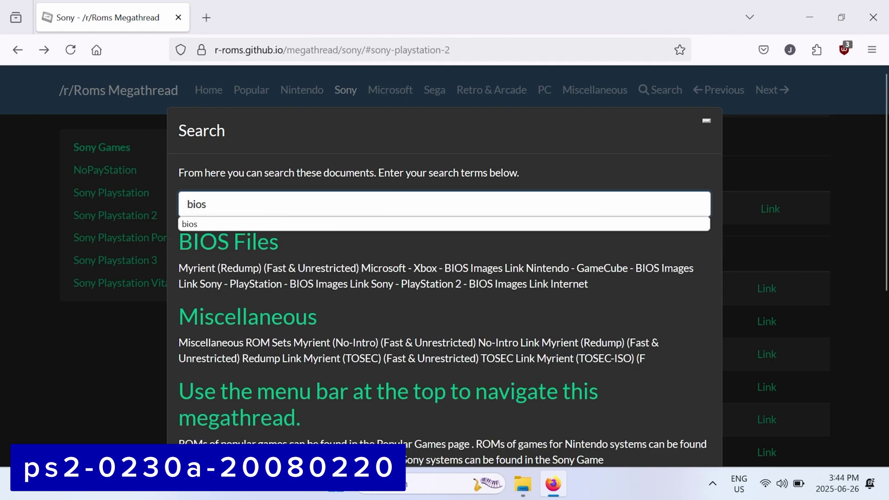
{"action": "left_click", "coordinate": [259, 242]}
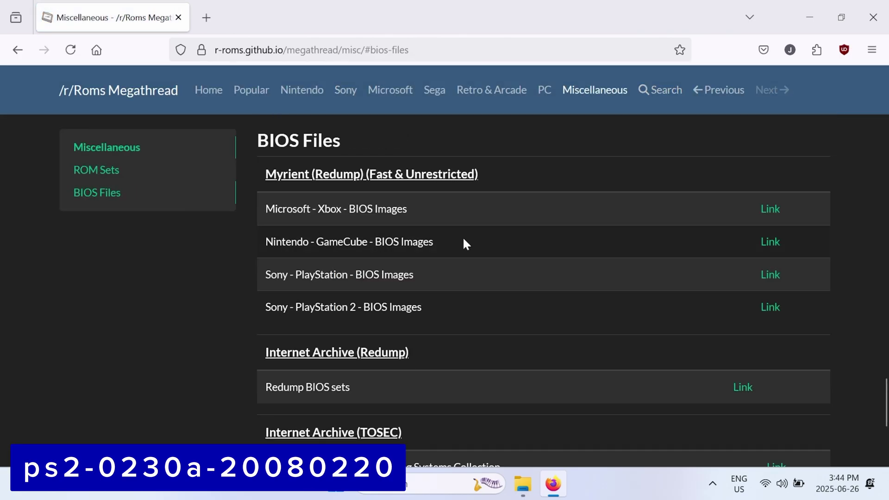
{"action": "left_click", "coordinate": [759, 303]}
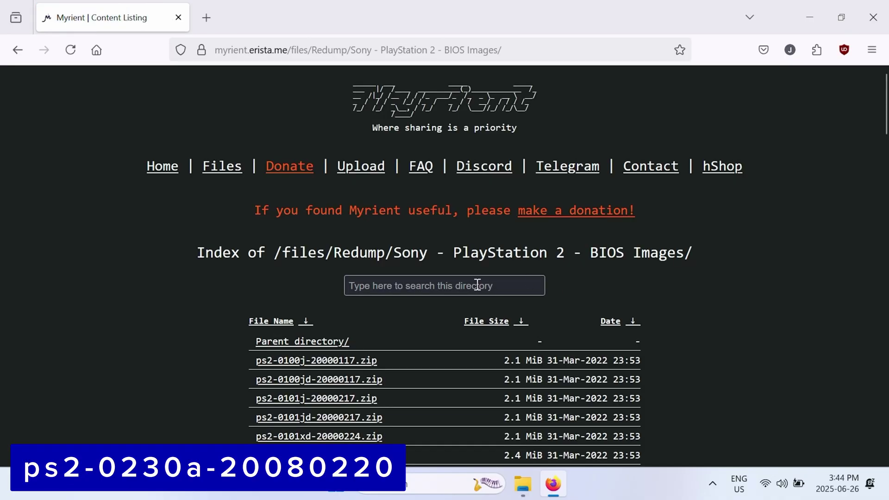
Filter the BIOS directory by "ps2-0230a-2008" and download ps2-0230a-20080220.zip.
{"action": "left_click", "coordinate": [473, 284]}
{"action": "type", "text": "ps"}
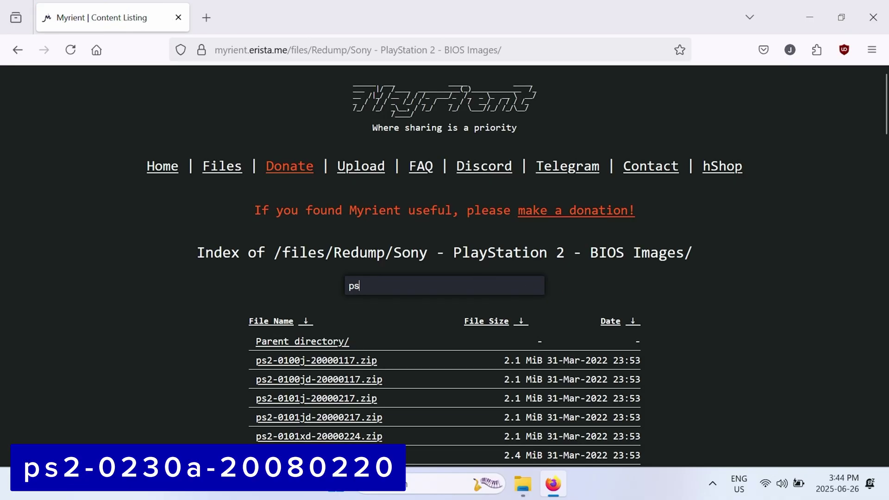
{"action": "type", "text": "2-0230a-2008"}
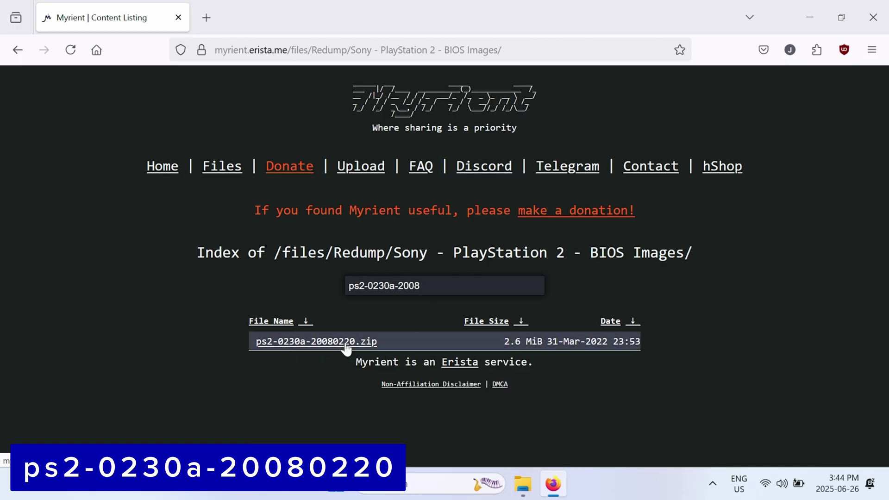
{"action": "left_click", "coordinate": [346, 343]}
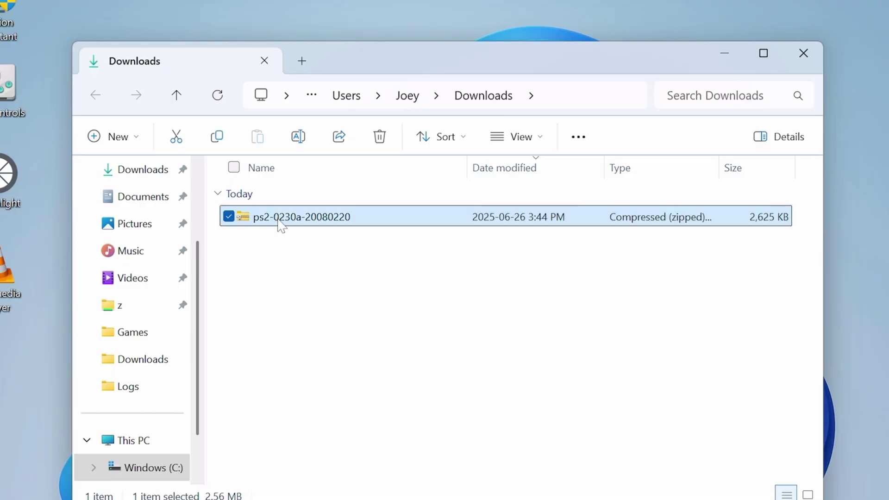
Extract the downloaded ps2-0230a-20080220 archive to its suggested folder in Downloads.
{"action": "right_click", "coordinate": [277, 224]}
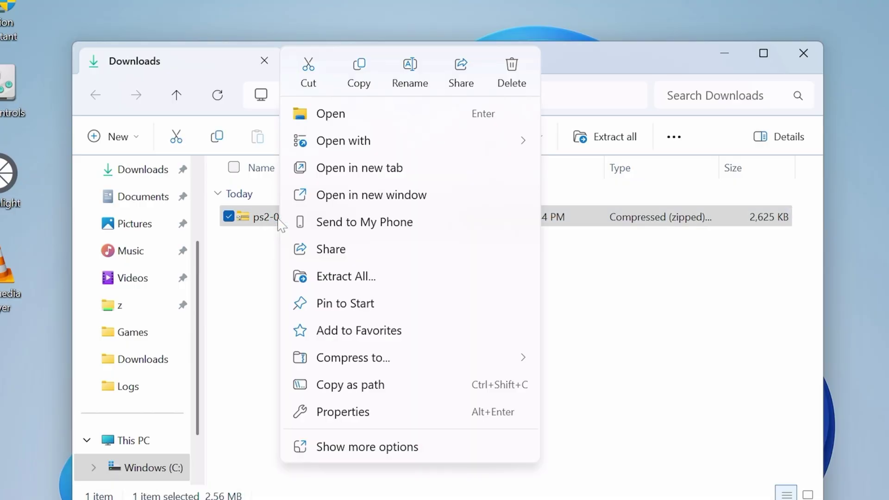
{"action": "left_click", "coordinate": [369, 277]}
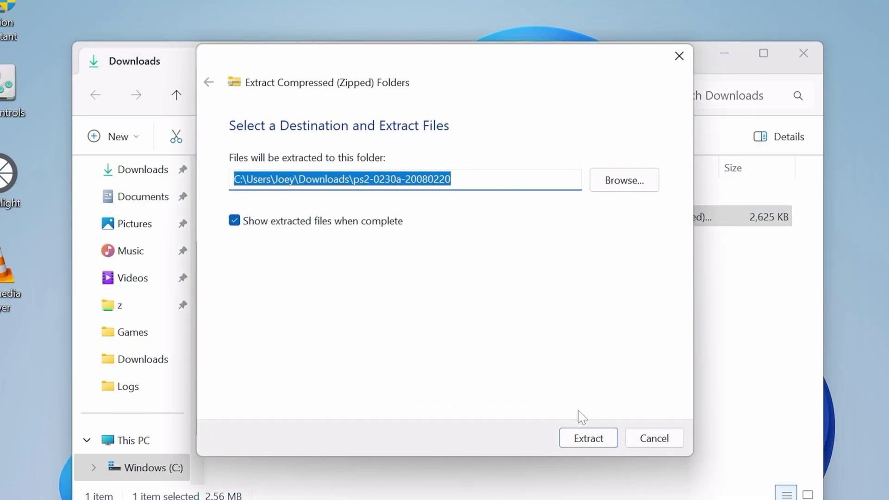
{"action": "left_click", "coordinate": [594, 440]}
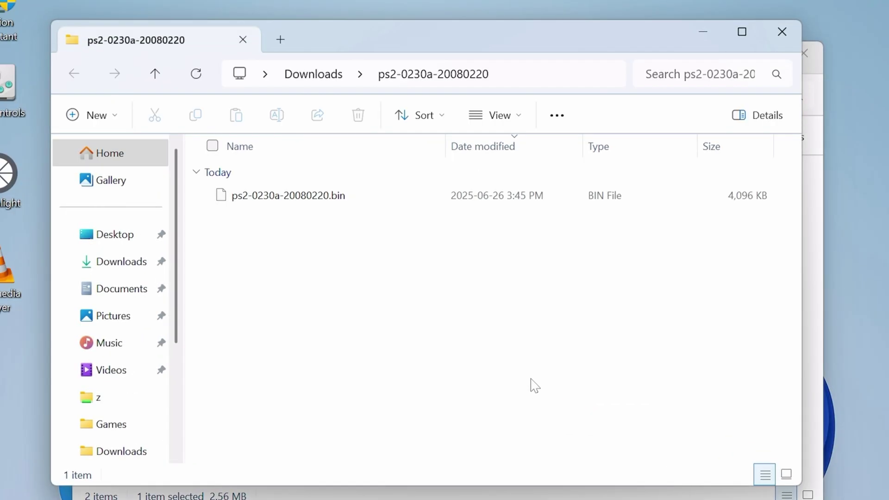
Copy ps2-0230a-20080220.bin and go to the ROMs folder on drive C.
{"action": "right_click", "coordinate": [311, 199]}
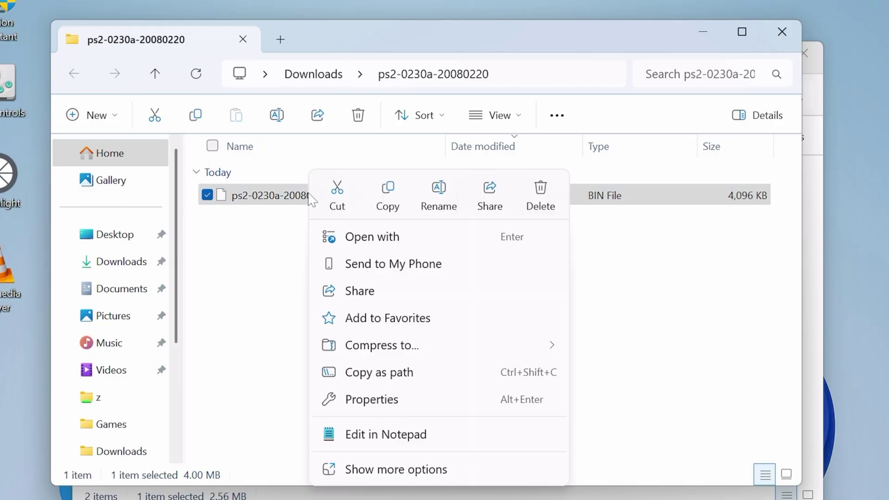
{"action": "left_click", "coordinate": [387, 204]}
{"action": "scroll", "coordinate": [106, 422], "scroll_direction": "down", "scroll_amount": 3}
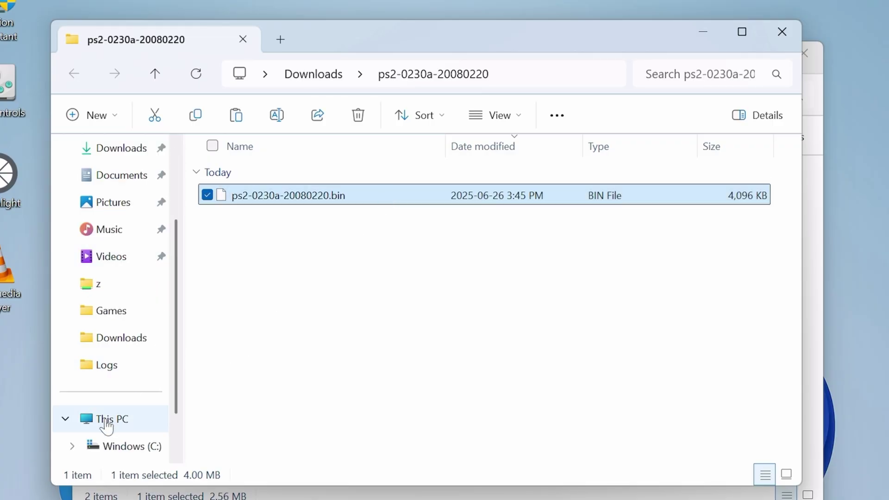
{"action": "left_click", "coordinate": [106, 421]}
{"action": "double_click", "coordinate": [294, 215]}
{"action": "double_click", "coordinate": [278, 346]}
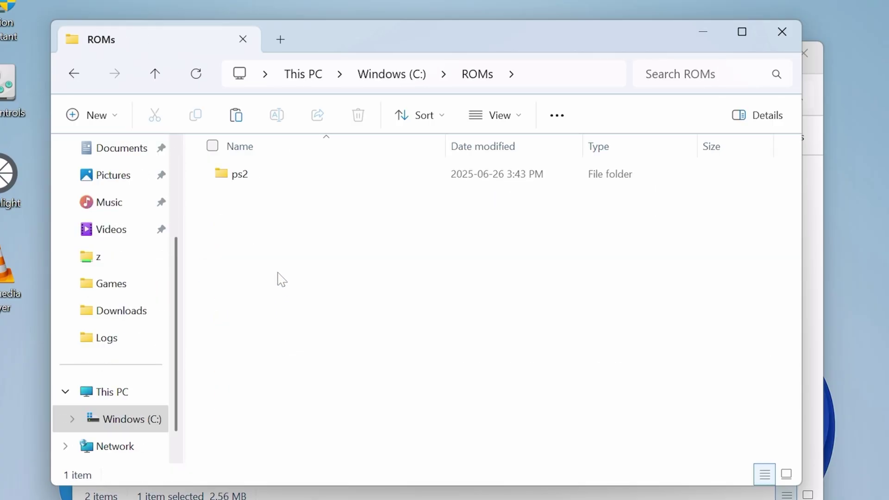
Create a folder named BIOS inside ROMs and paste the copied BIOS file into it.
{"action": "right_click", "coordinate": [281, 280]}
{"action": "mouse_move", "coordinate": [523, 135]}
{"action": "left_click", "coordinate": [586, 132]}
{"action": "type", "text": "BIOS"}
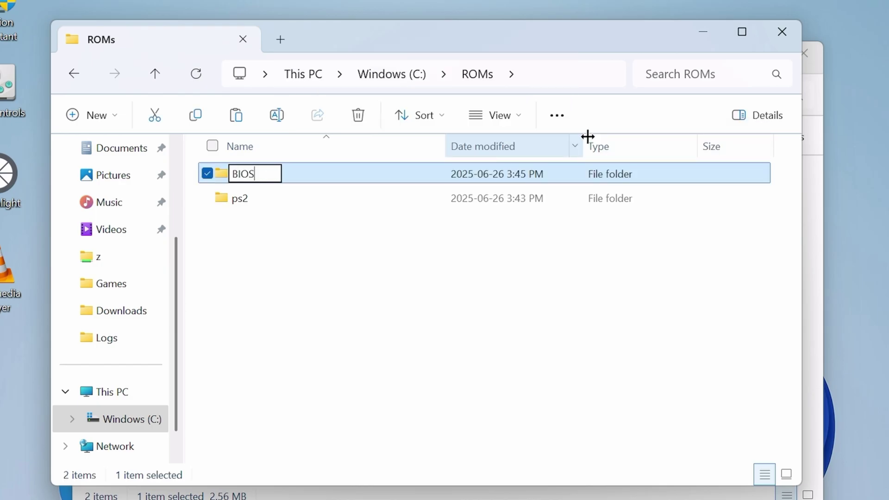
{"action": "key", "text": "Return"}
{"action": "key", "text": "Return"}
{"action": "key", "text": "ctrl+v"}
{"action": "left_click", "coordinate": [305, 279]}
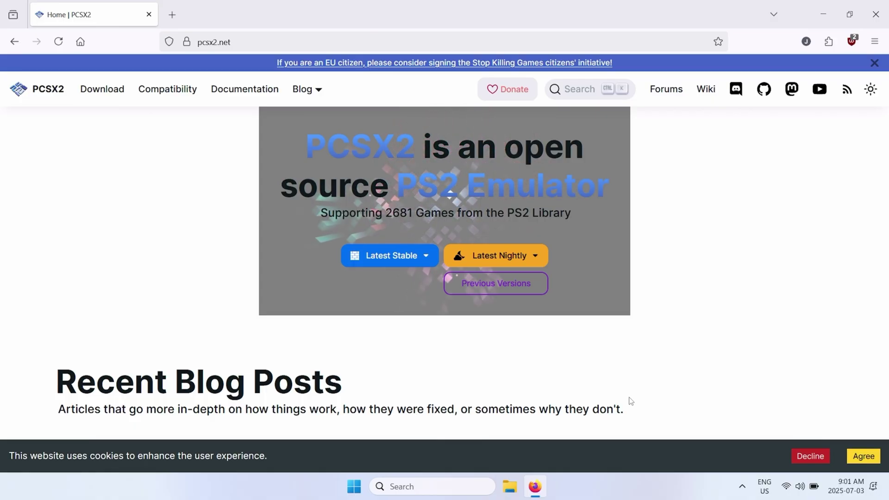
Download the latest stable non-installer Windows build of PCSX2, v2.4.0, from pcsx2.net and show it in its folder.
{"action": "left_click", "coordinate": [373, 265]}
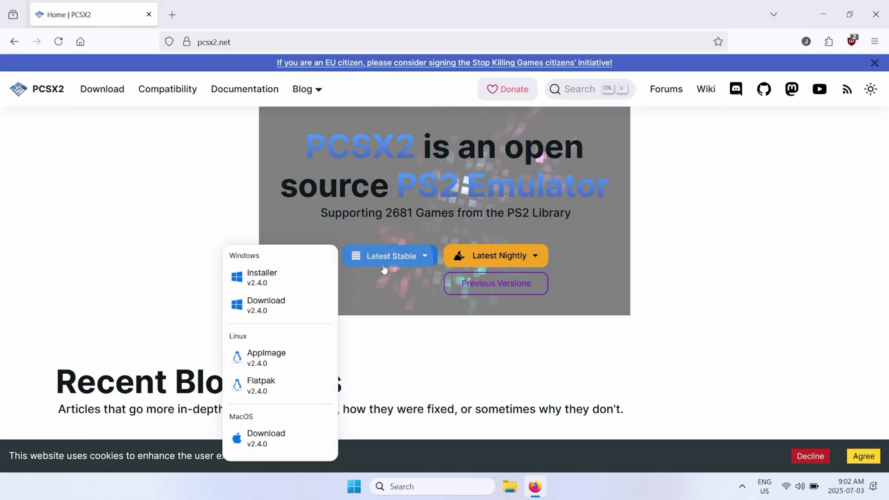
{"action": "left_click", "coordinate": [282, 309]}
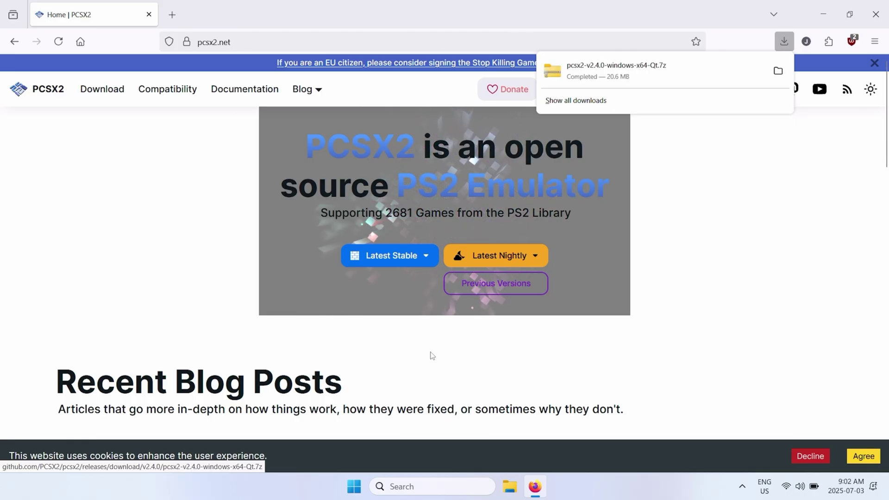
{"action": "left_click", "coordinate": [778, 71]}
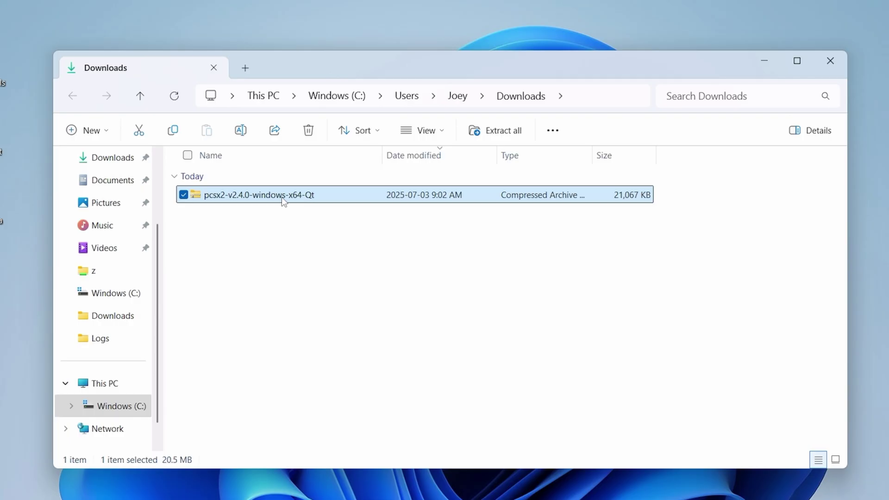
Extract the pcsx2-v2.4.0-windows-x64-Qt archive in the Downloads folder.
{"action": "right_click", "coordinate": [282, 196]}
{"action": "left_click", "coordinate": [339, 291]}
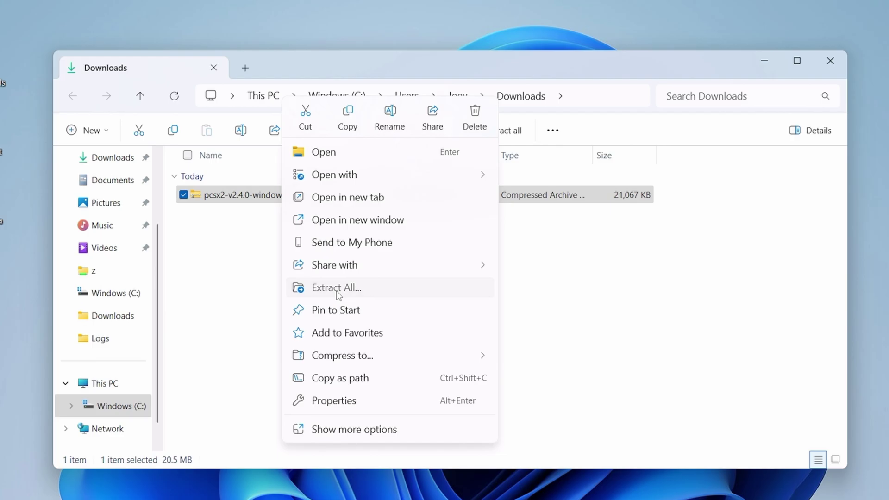
{"action": "left_click", "coordinate": [547, 406]}
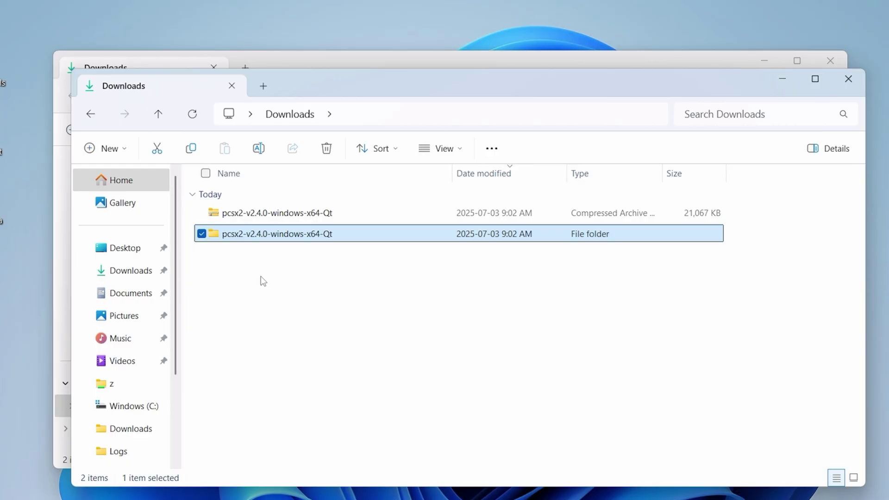
Open the extracted pcsx2-v2.4.0-windows-x64-Qt folder, sort its contents by name and locate the pcsx2-qt application.
{"action": "double_click", "coordinate": [264, 235]}
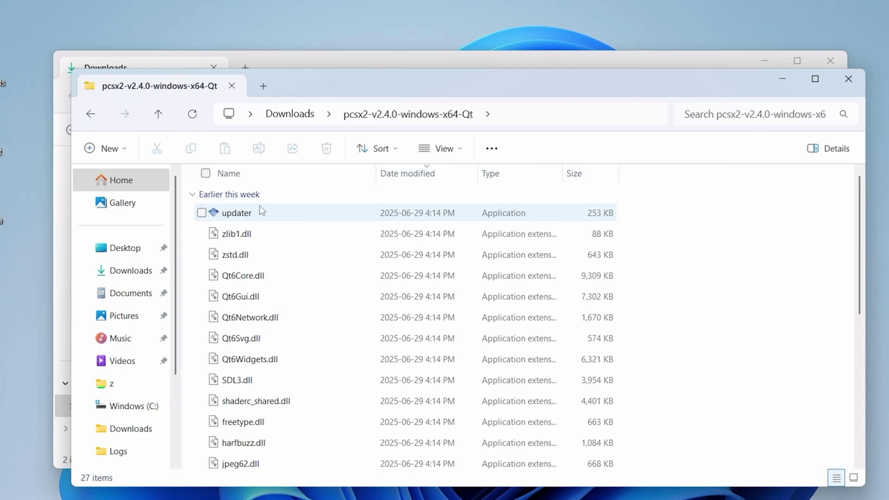
{"action": "left_click", "coordinate": [254, 179]}
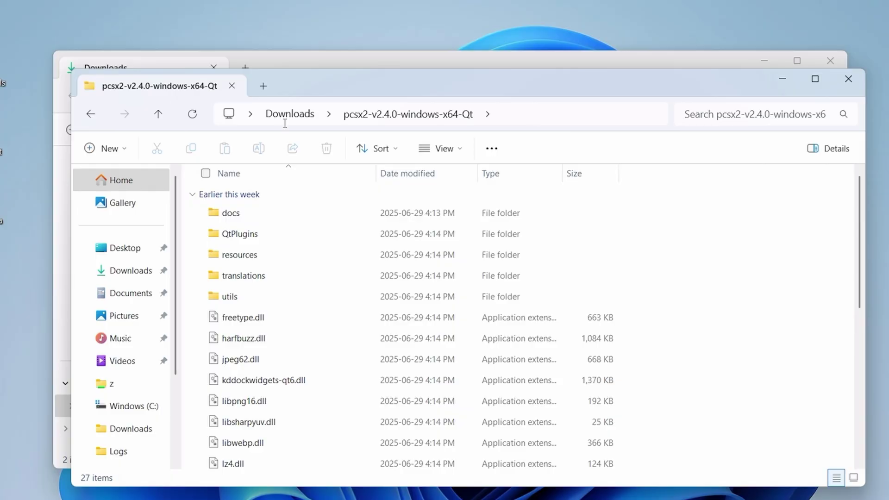
{"action": "left_click_drag", "start_coordinate": [222, 114], "coordinate": [284, 115]}
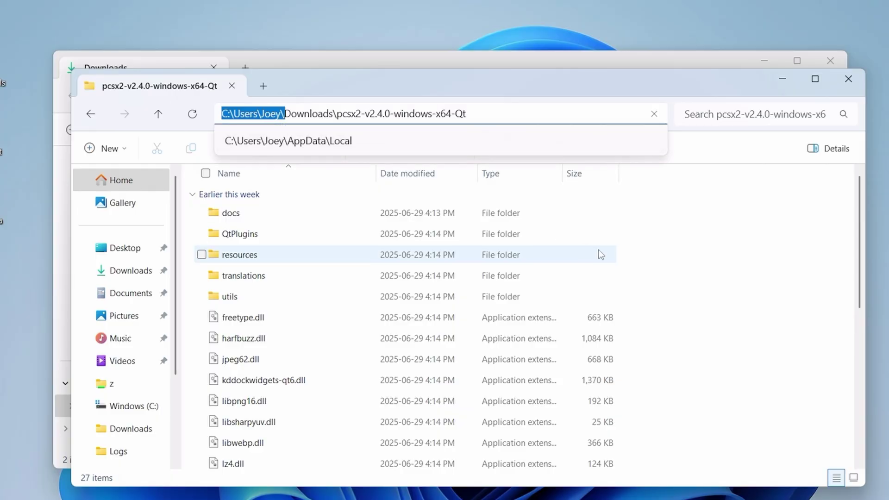
{"action": "left_click", "coordinate": [716, 271]}
{"action": "scroll", "coordinate": [717, 271], "scroll_direction": "down", "scroll_amount": 5}
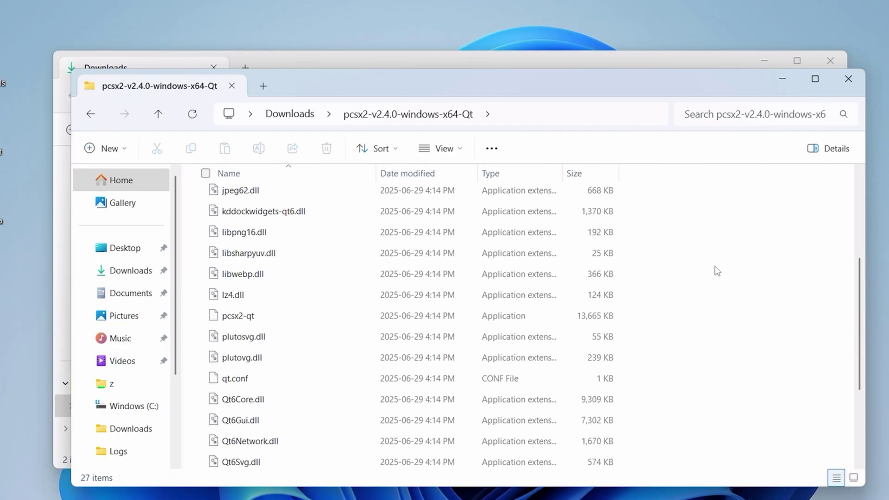
Launch the pcsx2-qt application from the extracted build folder.
{"action": "scroll", "coordinate": [717, 271], "scroll_direction": "up", "scroll_amount": 1}
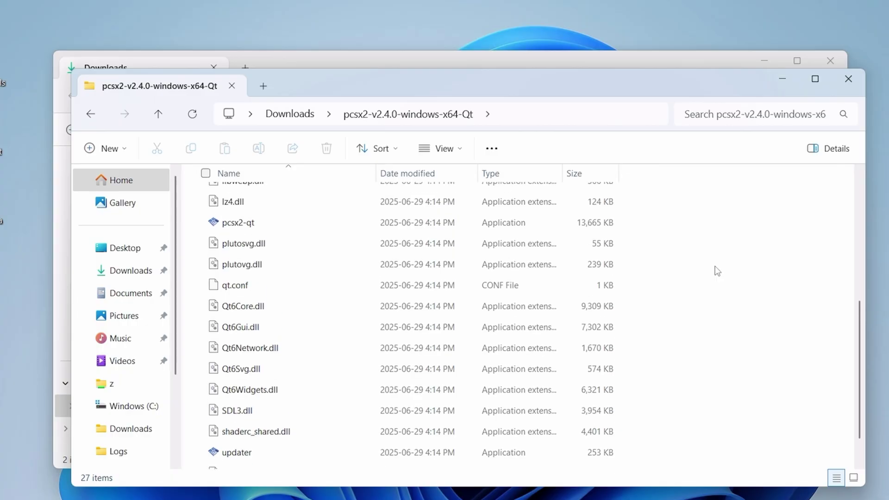
{"action": "left_click", "coordinate": [236, 255]}
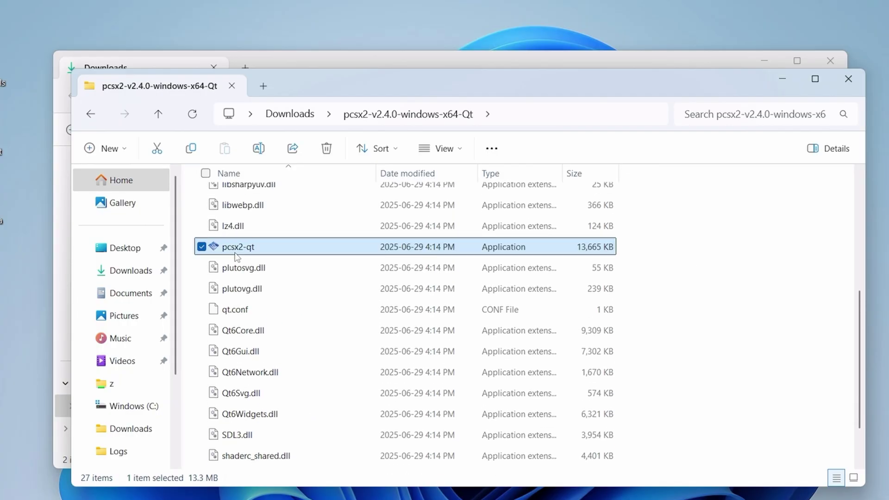
{"action": "double_click", "coordinate": [237, 254]}
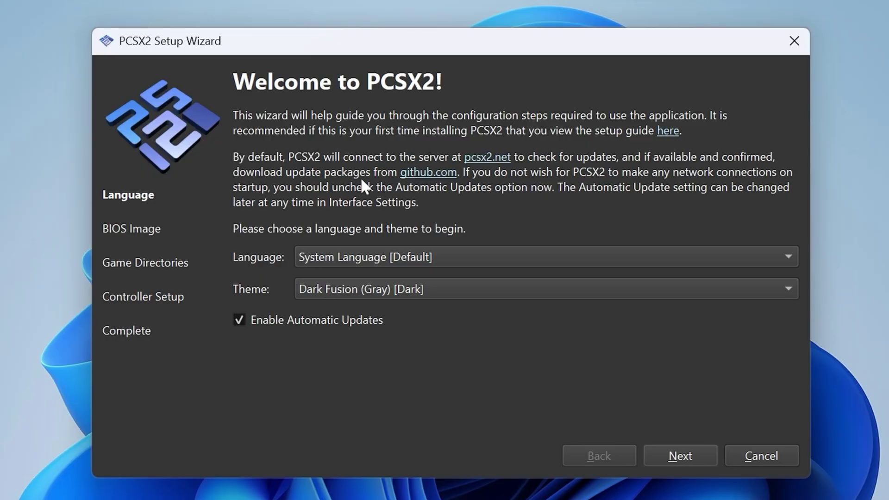
Review the language and theme choices, keep System Language and Dark Fusion (Gray), and continue to the BIOS page.
{"action": "left_click", "coordinate": [387, 257]}
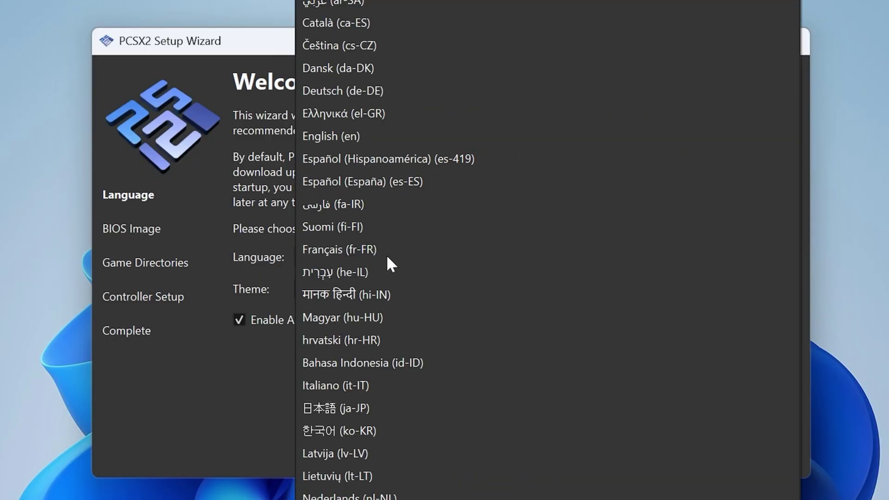
{"action": "left_click", "coordinate": [205, 370]}
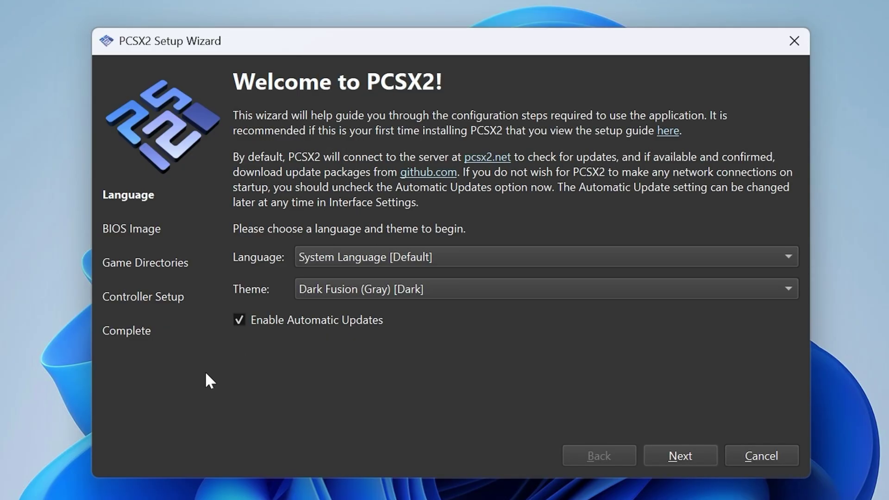
{"action": "left_click", "coordinate": [402, 284]}
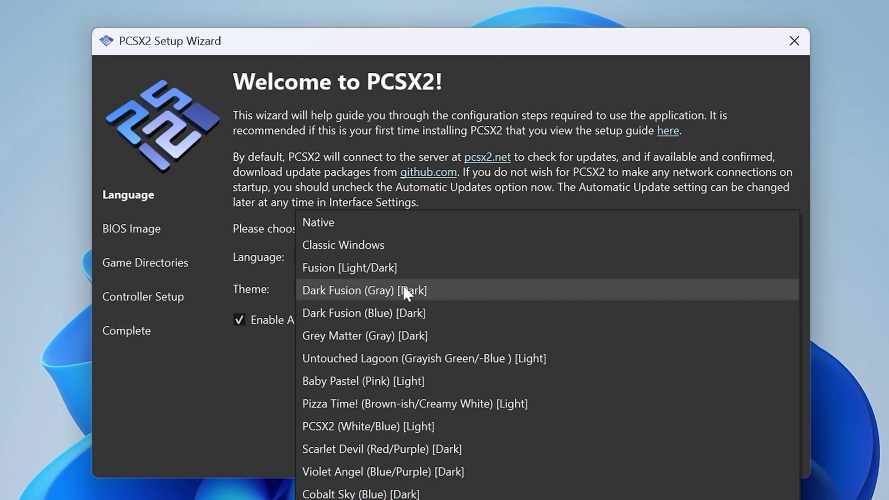
{"action": "left_click", "coordinate": [686, 455]}
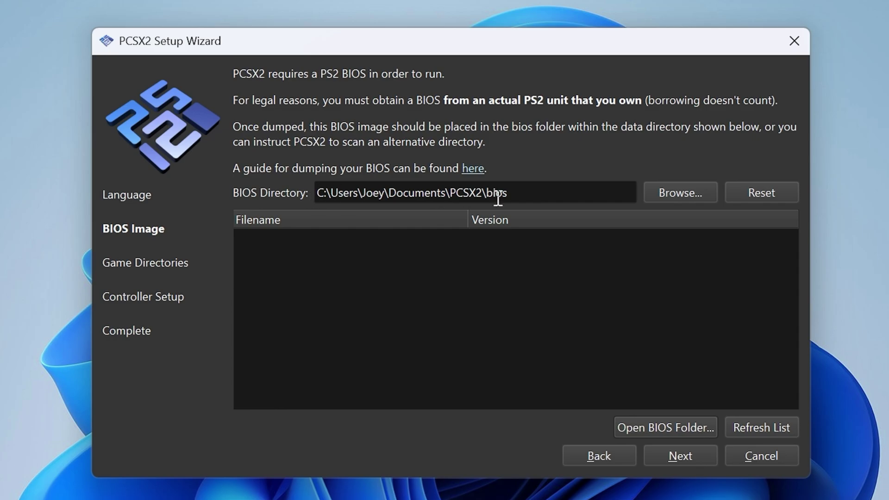
Set the BIOS directory to C:\ROMs\BIOS and continue to the game directories page.
{"action": "left_click", "coordinate": [665, 190]}
{"action": "scroll", "coordinate": [169, 283], "scroll_direction": "down", "scroll_amount": 4}
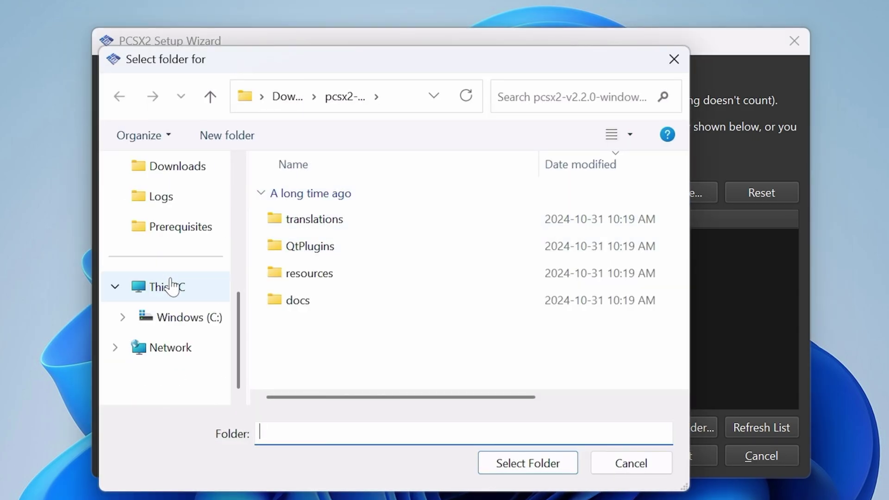
{"action": "left_click", "coordinate": [184, 317]}
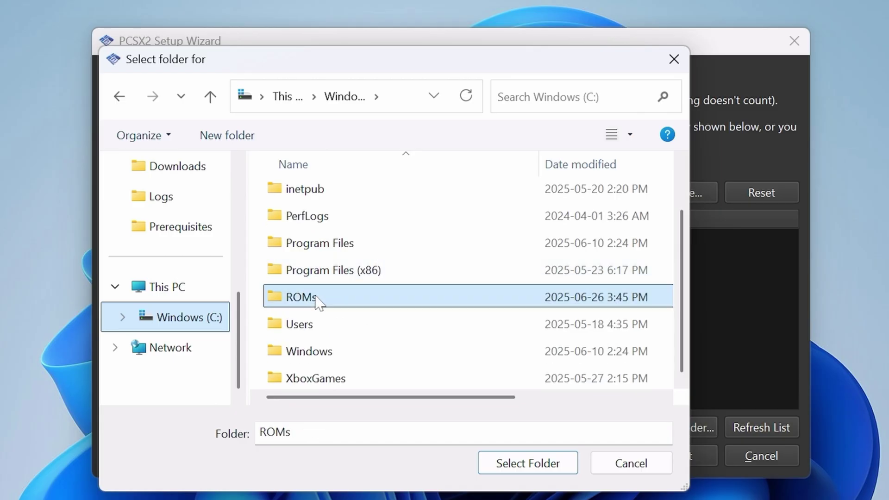
{"action": "double_click", "coordinate": [317, 298]}
{"action": "double_click", "coordinate": [300, 195]}
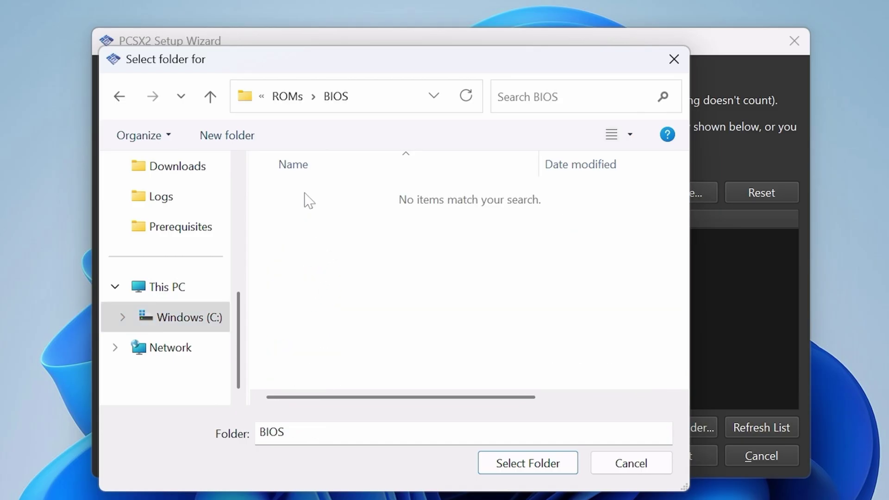
{"action": "left_click", "coordinate": [526, 461]}
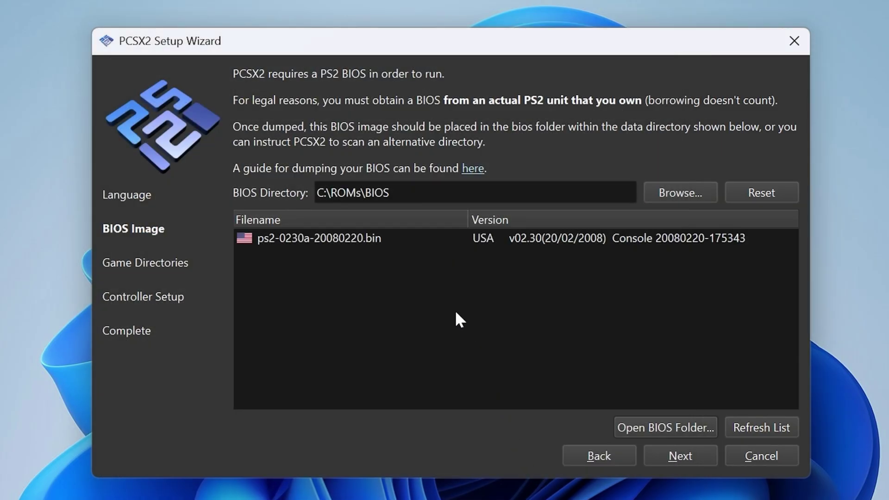
{"action": "left_click", "coordinate": [678, 457]}
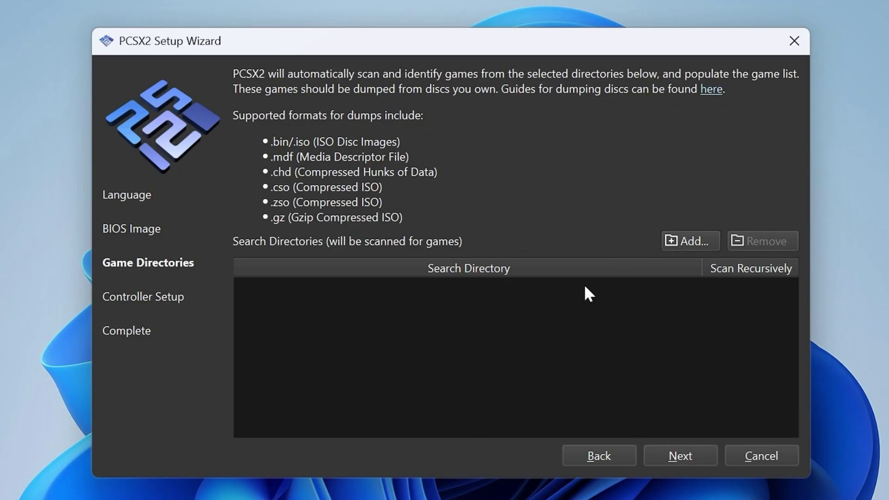
Add C:\ROMs\ps2 as a game search directory without recursive scanning and continue to the controller setup.
{"action": "left_click", "coordinate": [686, 240]}
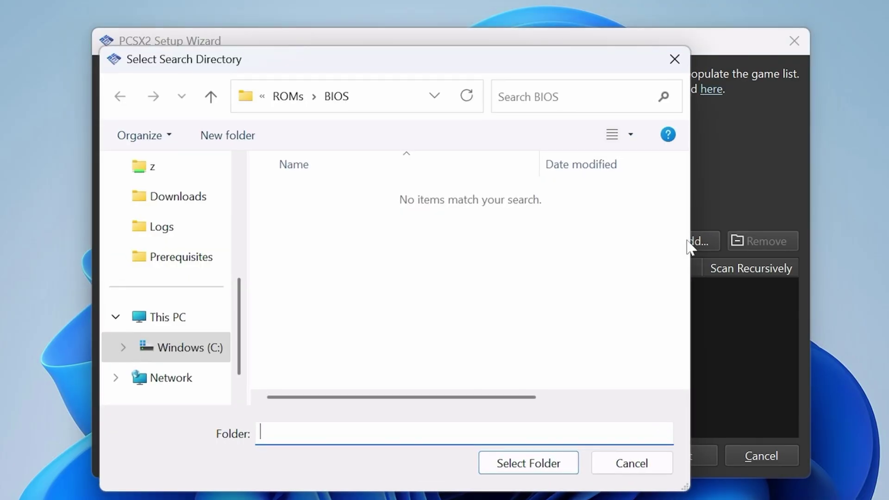
{"action": "left_click", "coordinate": [291, 97]}
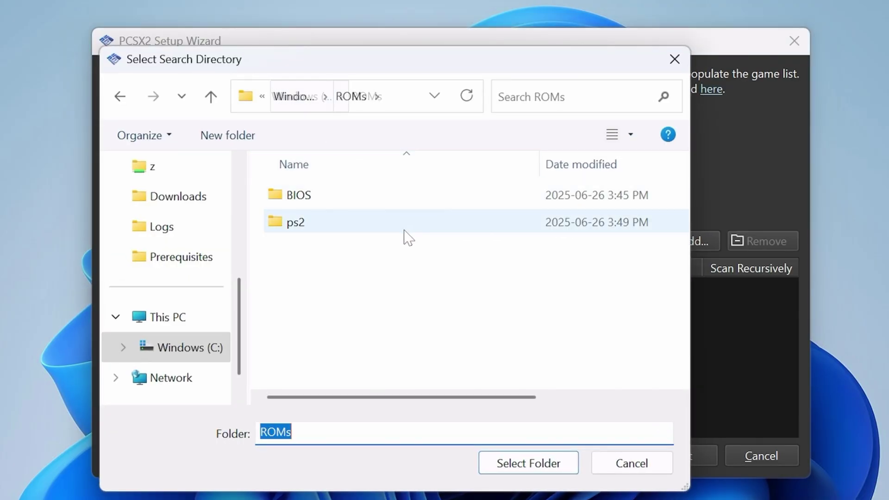
{"action": "left_click", "coordinate": [331, 224]}
{"action": "double_click", "coordinate": [331, 224]}
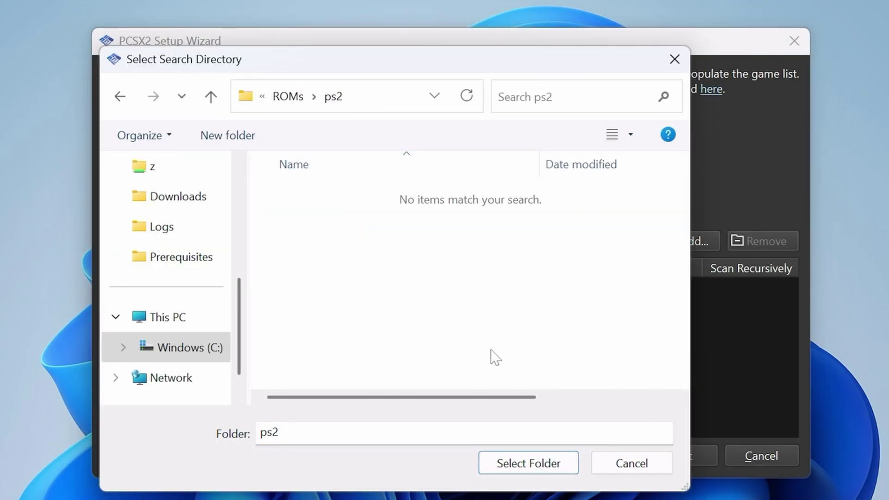
{"action": "left_click", "coordinate": [526, 464]}
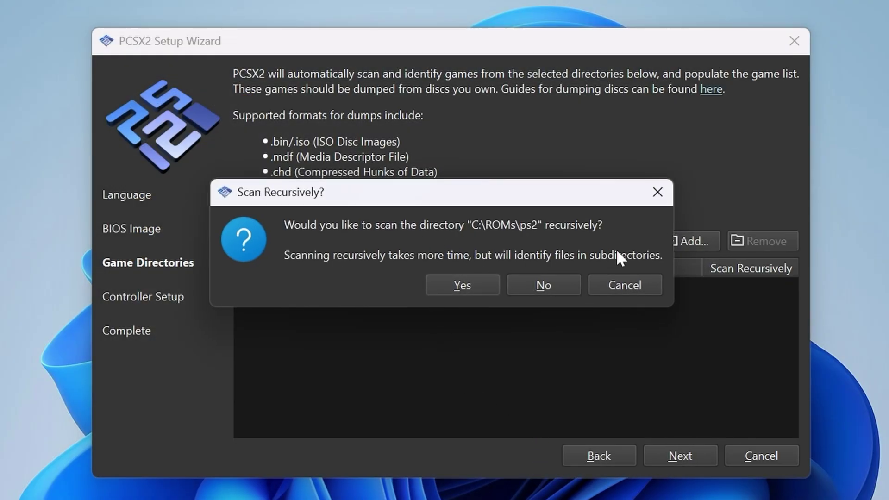
{"action": "left_click", "coordinate": [546, 285]}
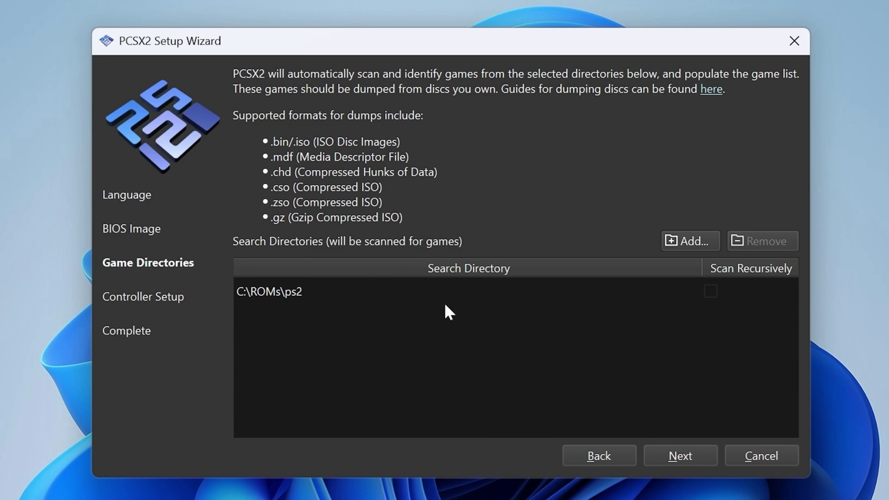
{"action": "left_click", "coordinate": [680, 456]}
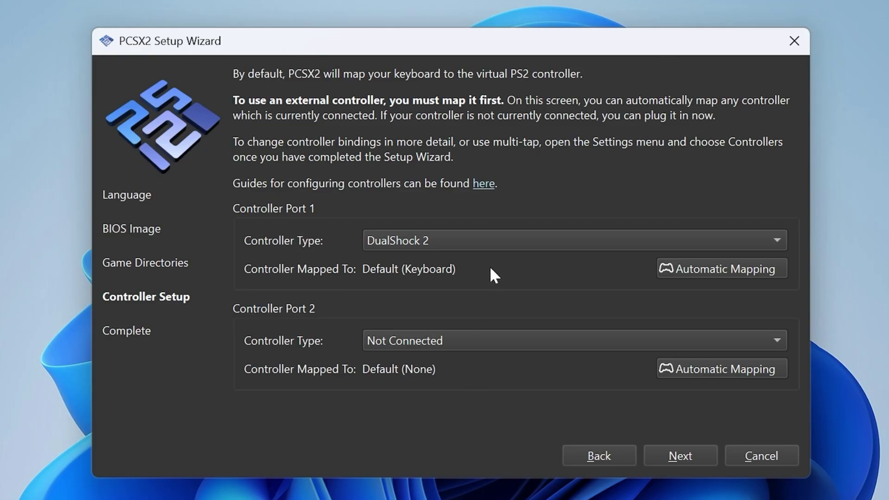
Keep DualShock 2 for Controller Port 1, map it automatically to SDL-0 (XInput Controller), and finish the setup wizard.
{"action": "left_click", "coordinate": [483, 241]}
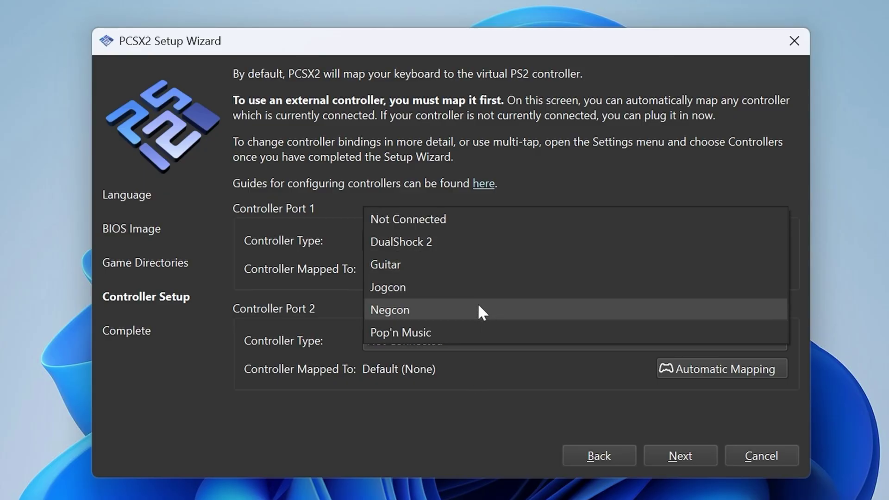
{"action": "left_click", "coordinate": [471, 242]}
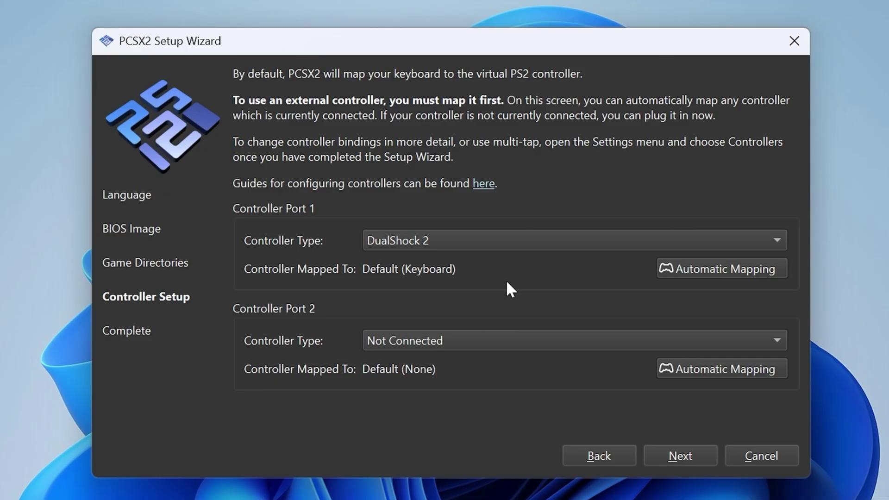
{"action": "left_click", "coordinate": [685, 268]}
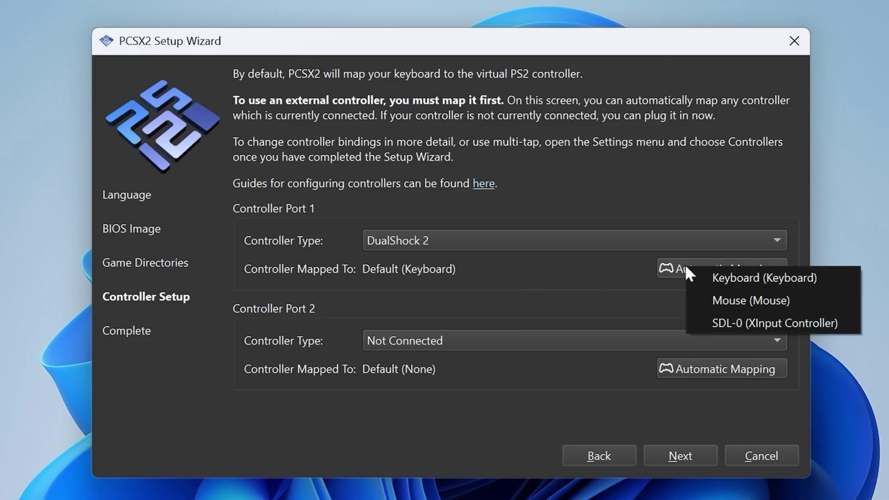
{"action": "left_click", "coordinate": [740, 318]}
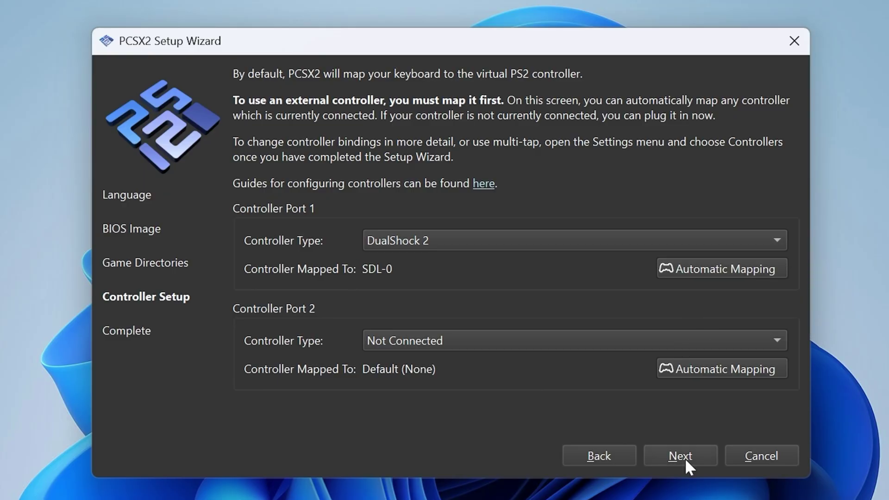
{"action": "left_click", "coordinate": [684, 458]}
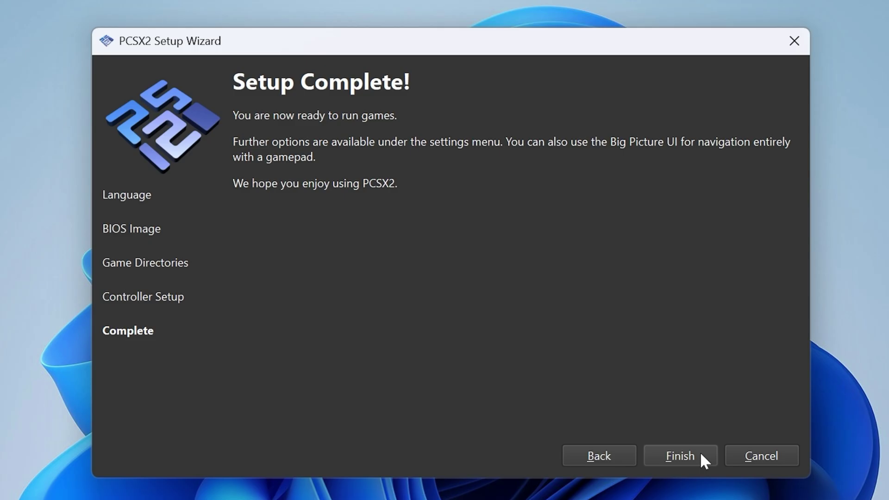
{"action": "left_click", "coordinate": [679, 455]}
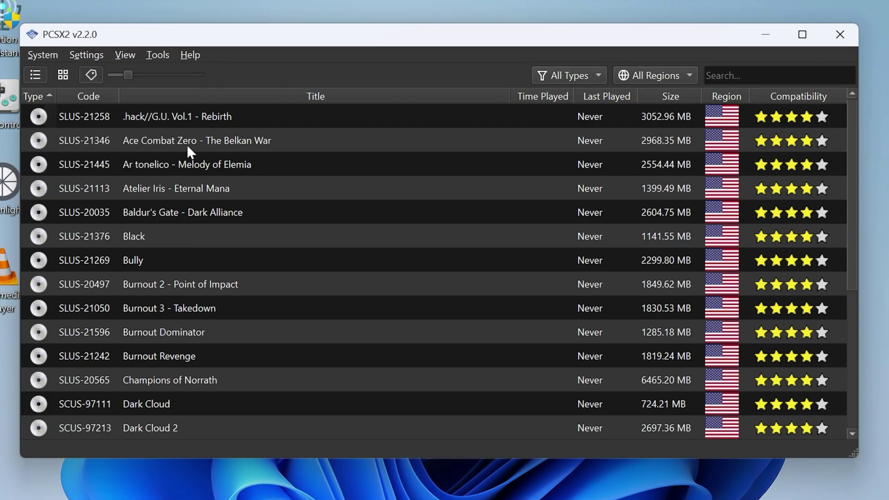
In the interface settings, turn off Confirm Shutdown and turn on Start Fullscreen.
{"action": "left_click", "coordinate": [79, 55]}
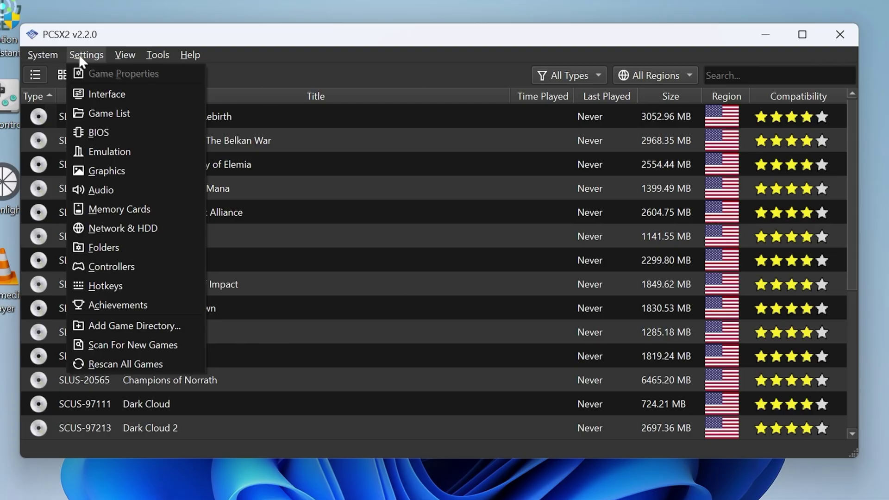
{"action": "left_click", "coordinate": [111, 93]}
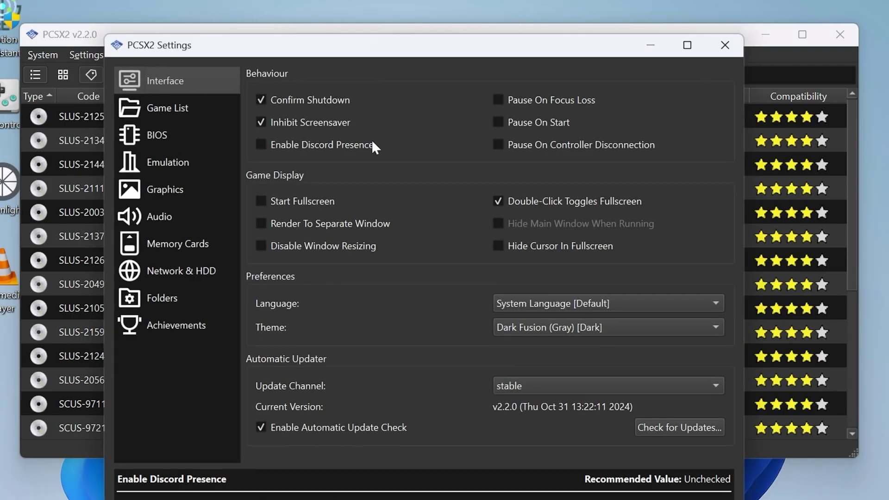
{"action": "left_click", "coordinate": [298, 101]}
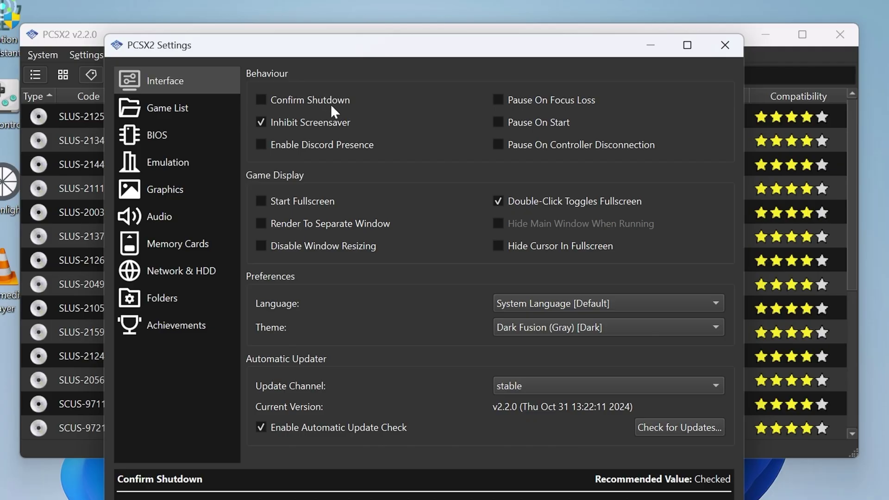
{"action": "left_click", "coordinate": [303, 201]}
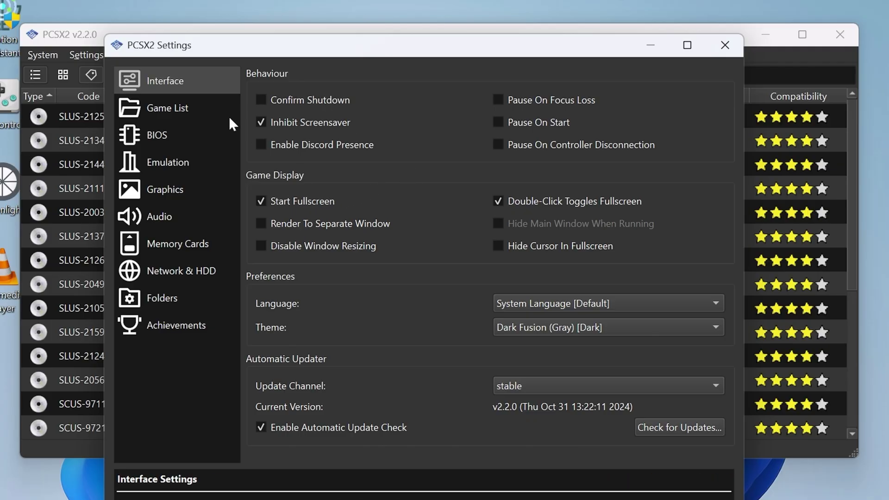
Review the game list and BIOS settings and enable cheats in the emulation settings.
{"action": "left_click", "coordinate": [202, 111]}
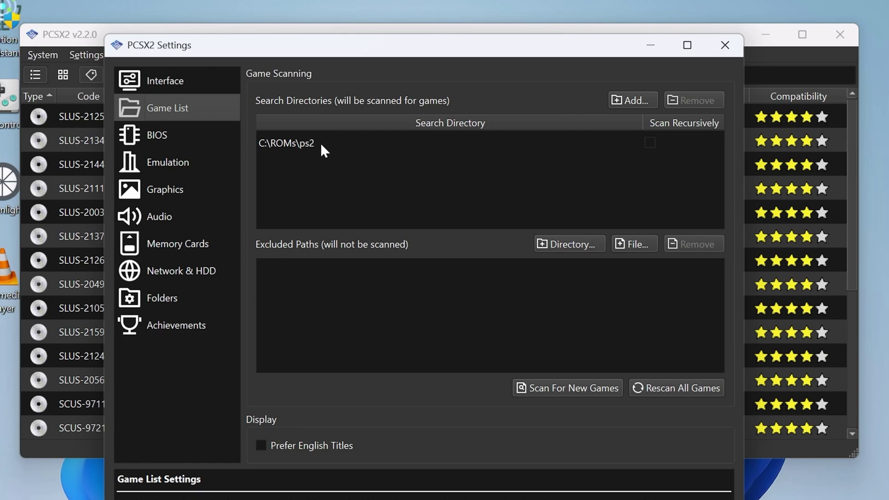
{"action": "left_click", "coordinate": [199, 143]}
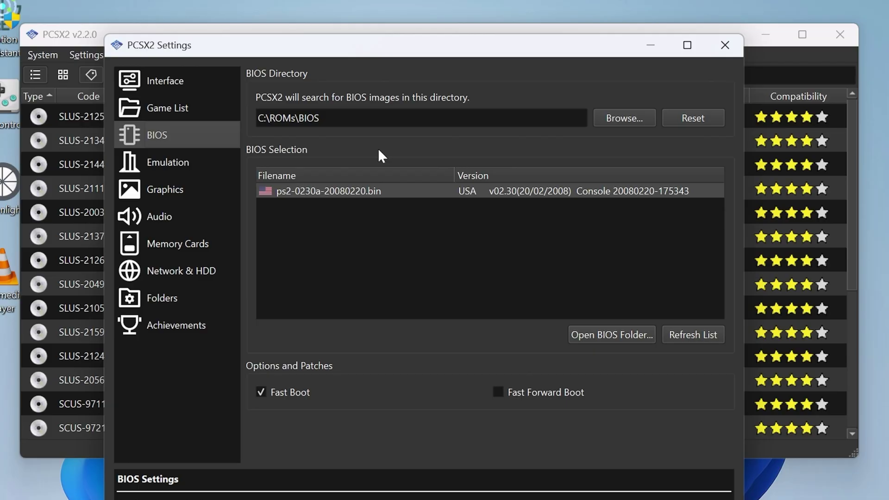
{"action": "left_click", "coordinate": [195, 162]}
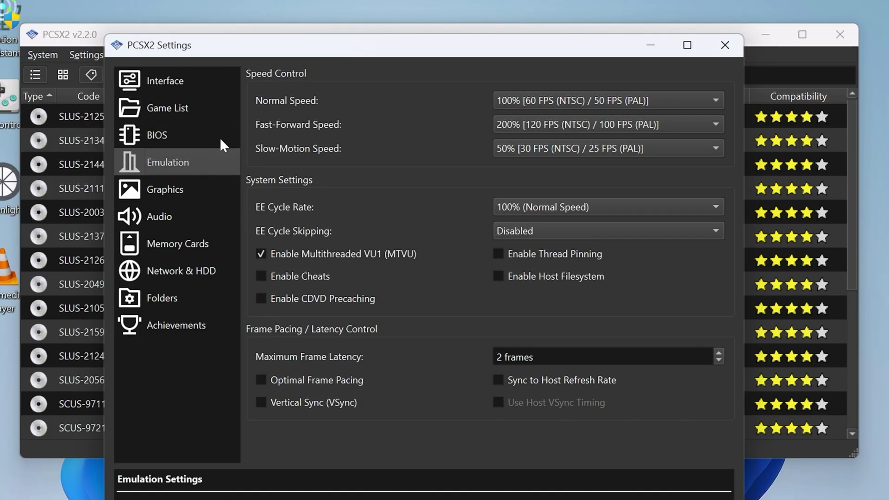
{"action": "left_click", "coordinate": [548, 127]}
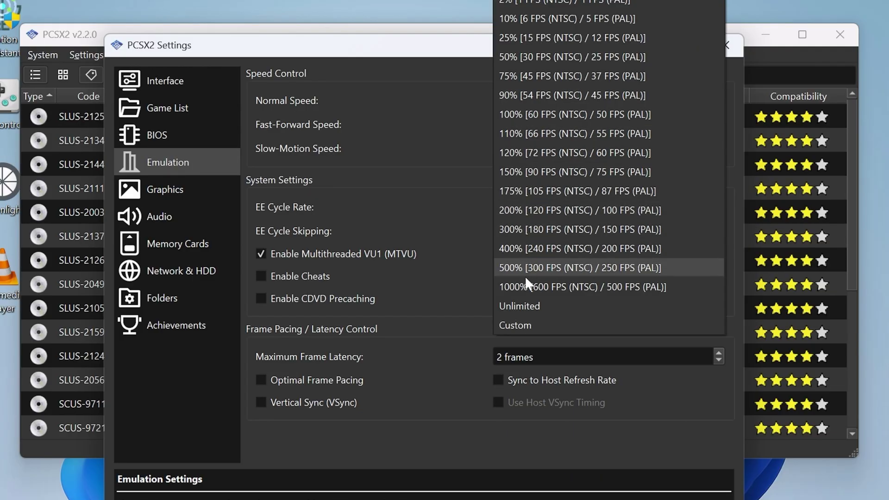
{"action": "left_click", "coordinate": [313, 254]}
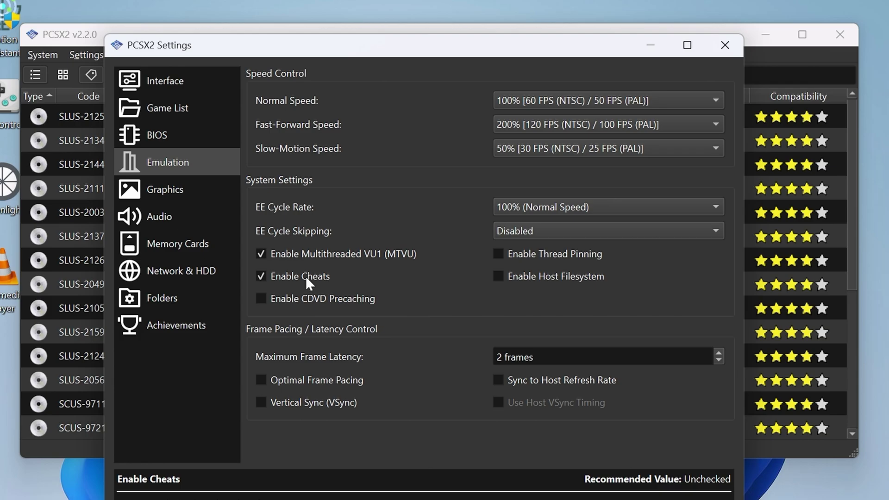
In the graphics settings, check the available renderers and adapters, keeping the renderer on Automatic (Default) and the adapter on (Default).
{"action": "left_click", "coordinate": [175, 188]}
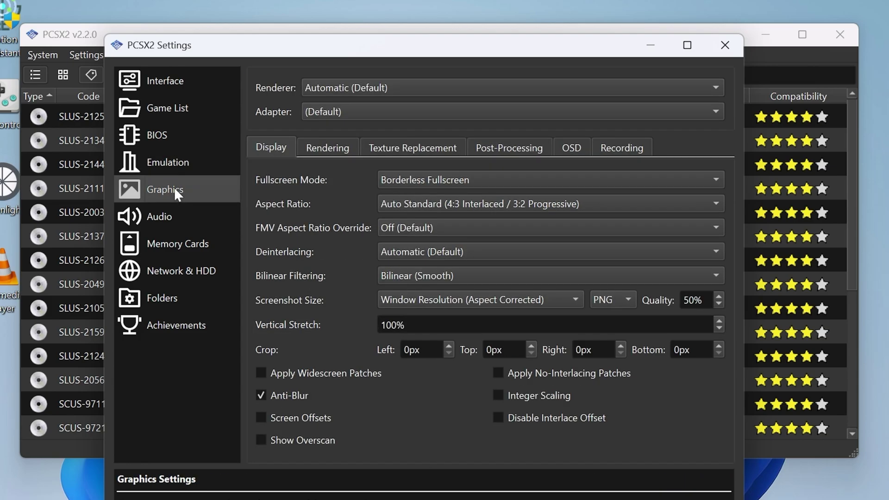
{"action": "left_click", "coordinate": [413, 148]}
{"action": "left_click", "coordinate": [348, 89]}
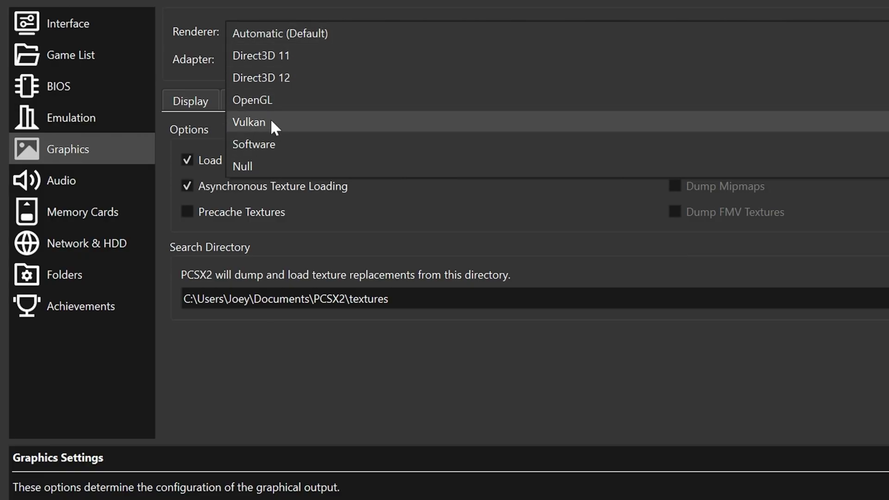
{"action": "left_click", "coordinate": [277, 33]}
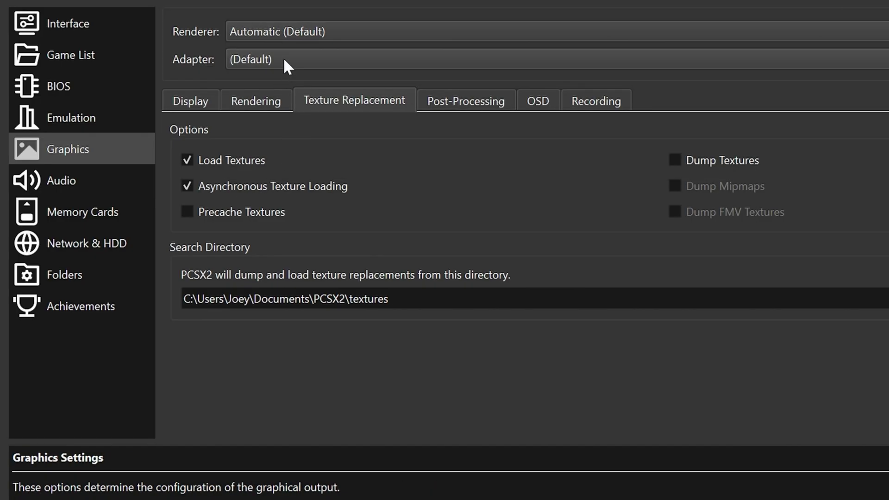
{"action": "left_click", "coordinate": [283, 59]}
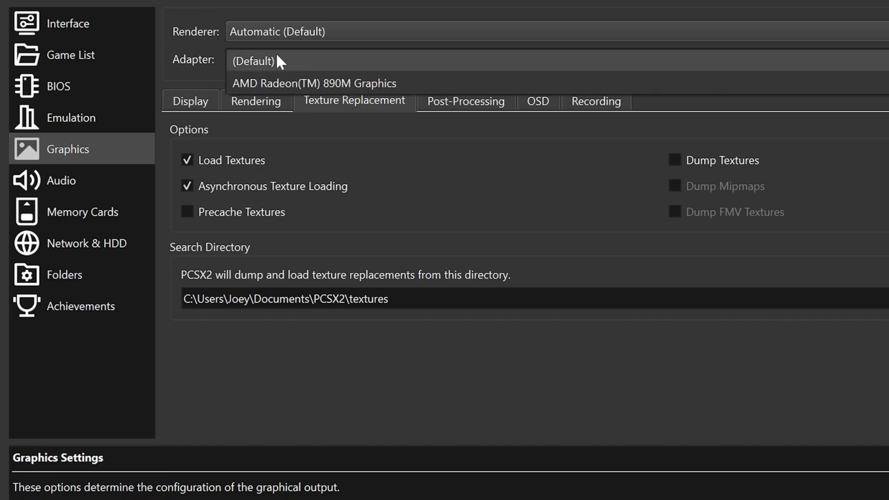
{"action": "left_click", "coordinate": [277, 60]}
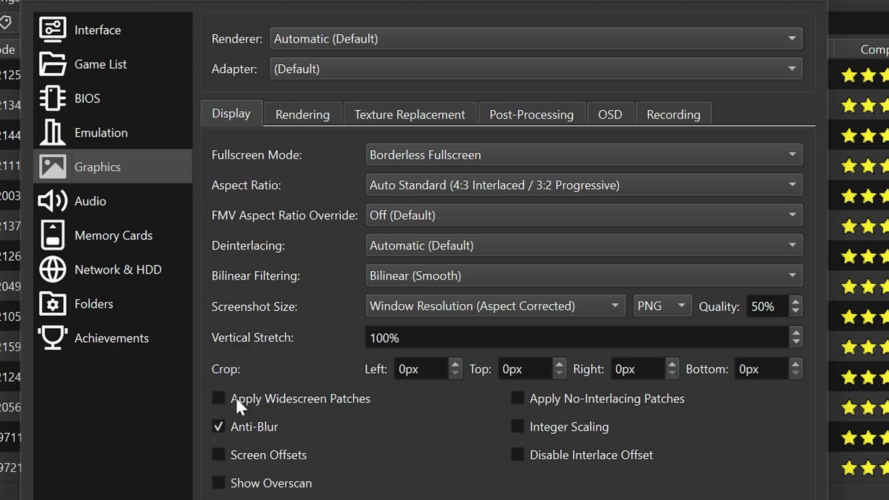
Enable Apply Widescreen Patches in the display settings and keep the aspect ratio at Auto Standard (4:3 Interlaced / 3:2 Progressive).
{"action": "left_click", "coordinate": [399, 182]}
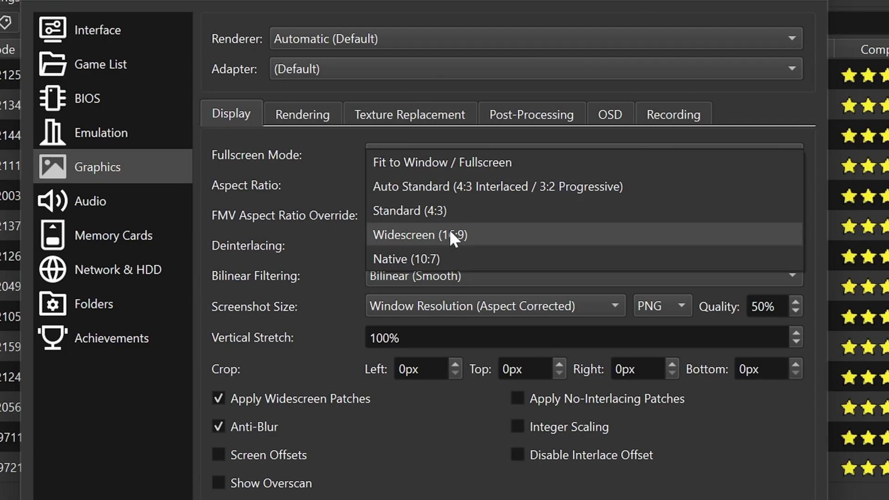
{"action": "left_click", "coordinate": [302, 119]}
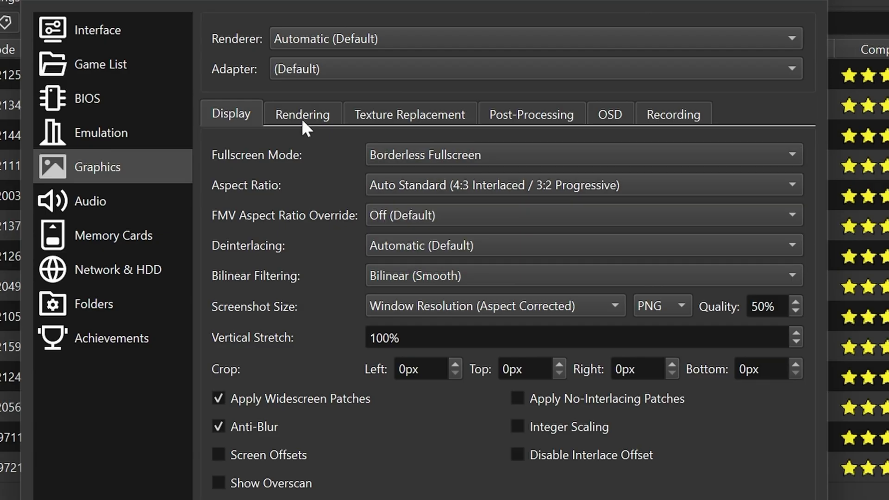
Set the internal resolution to 3x Native (~1080px/FHD) and enable Load Textures for texture replacement.
{"action": "left_click", "coordinate": [301, 118]}
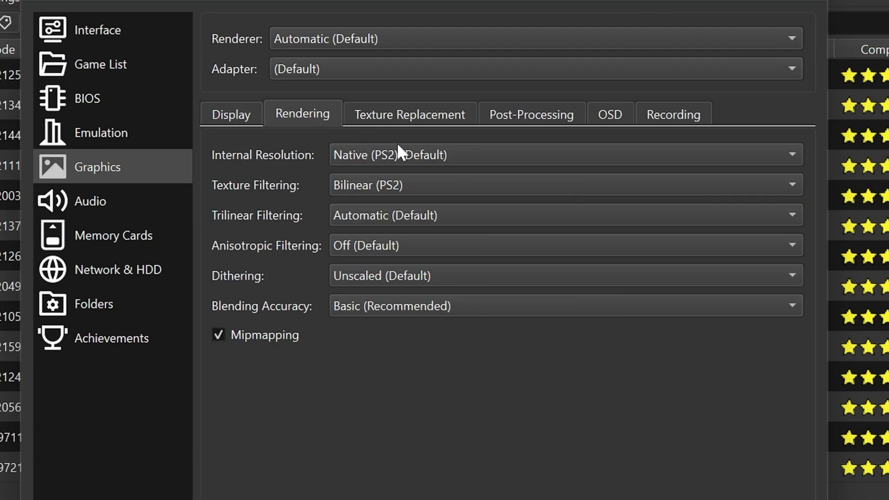
{"action": "left_click", "coordinate": [400, 154]}
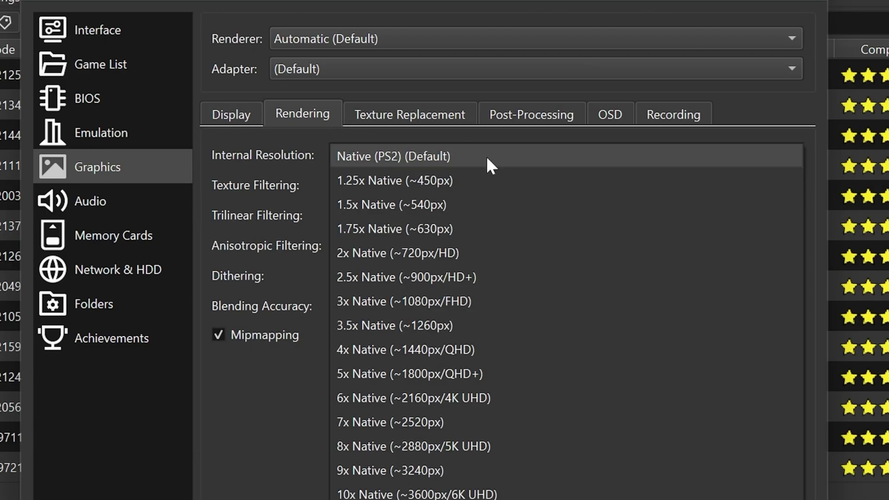
{"action": "left_click", "coordinate": [438, 302]}
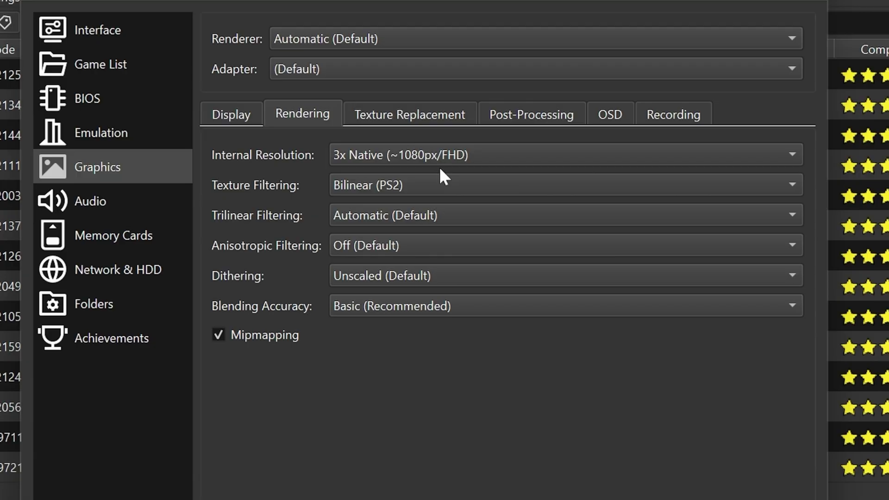
{"action": "left_click", "coordinate": [422, 119]}
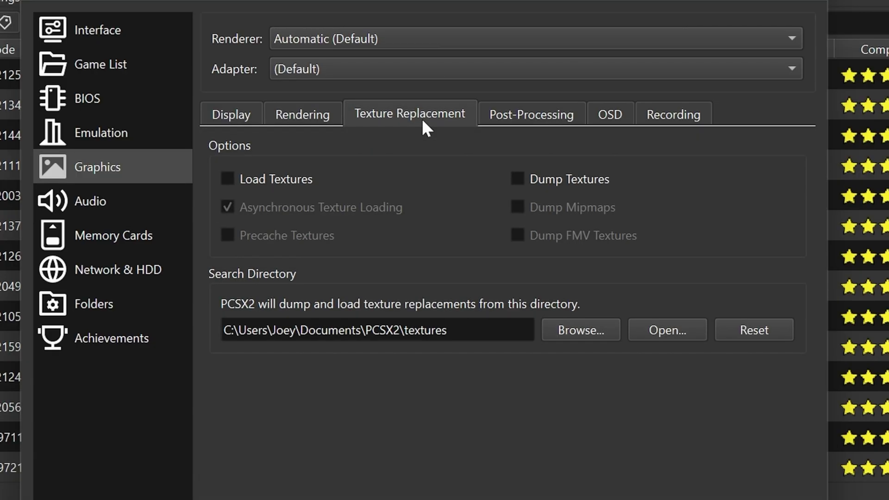
{"action": "left_click", "coordinate": [246, 181]}
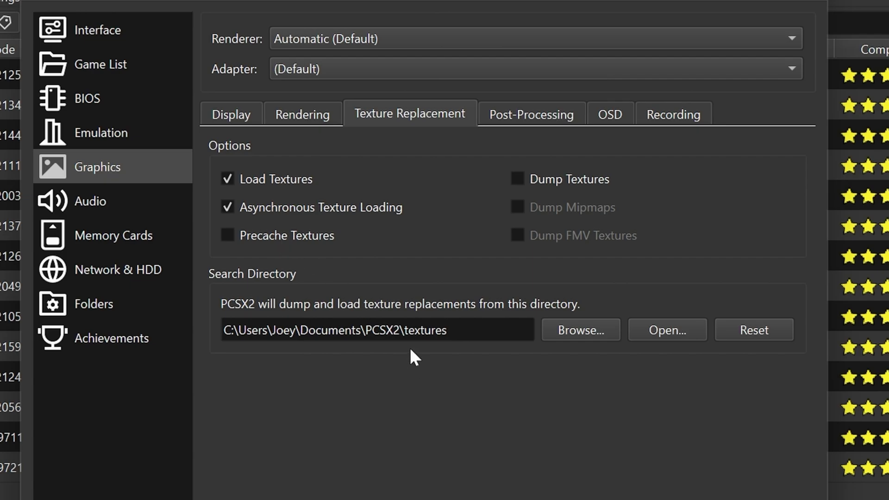
Create a folder-type memory card named memcard and assign it to memory card Slot 1.
{"action": "left_click", "coordinate": [118, 236]}
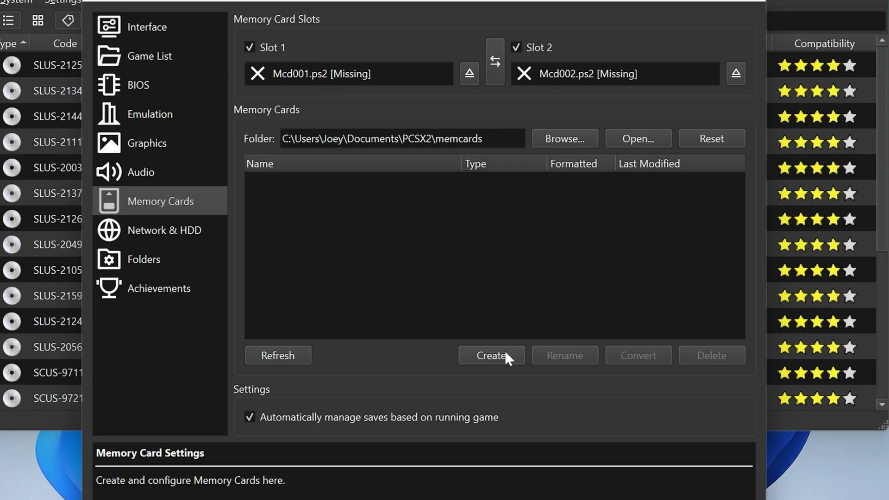
{"action": "left_click", "coordinate": [505, 352]}
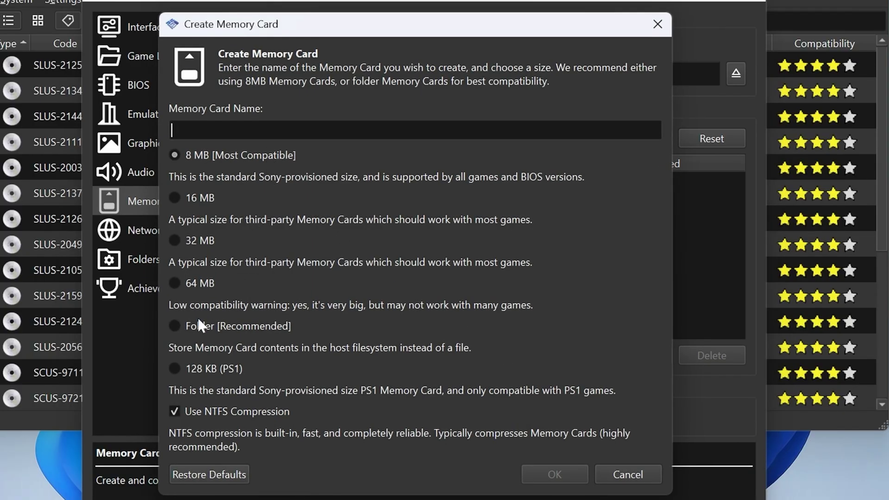
{"action": "left_click", "coordinate": [174, 325]}
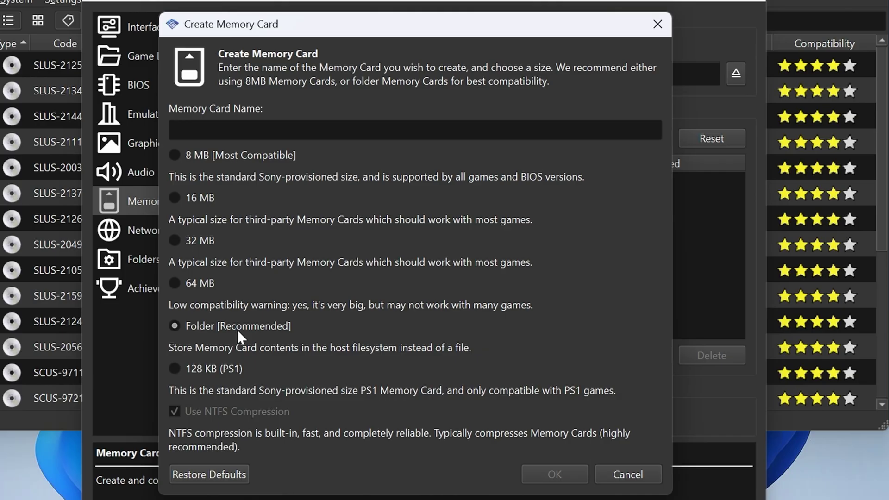
{"action": "left_click", "coordinate": [302, 131]}
{"action": "type", "text": "memcards"}
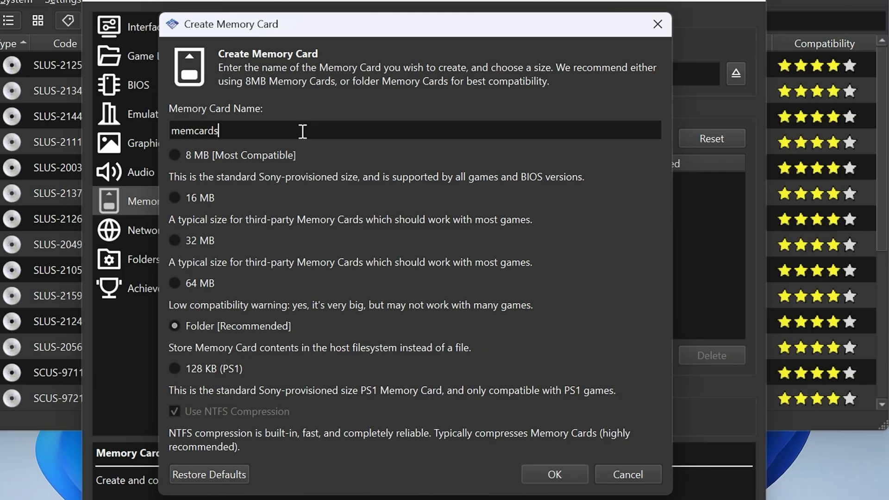
{"action": "key", "text": "BackSpace"}
{"action": "left_click", "coordinate": [554, 474]}
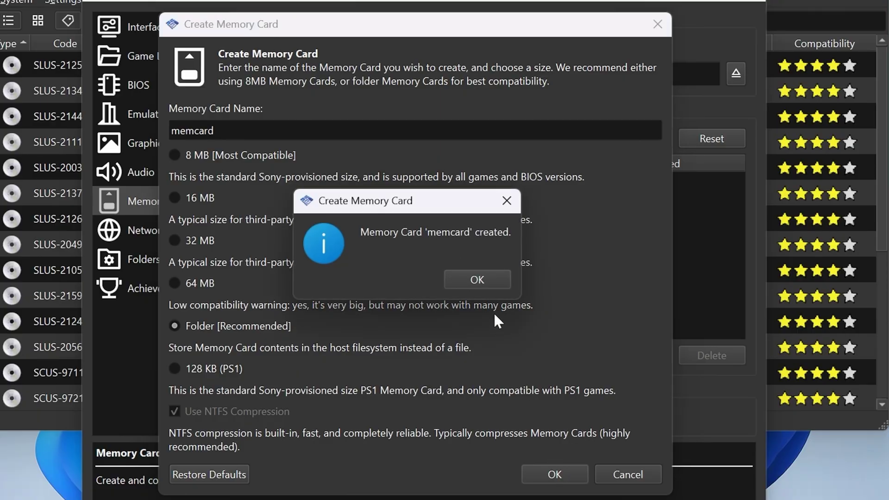
{"action": "left_click", "coordinate": [476, 278]}
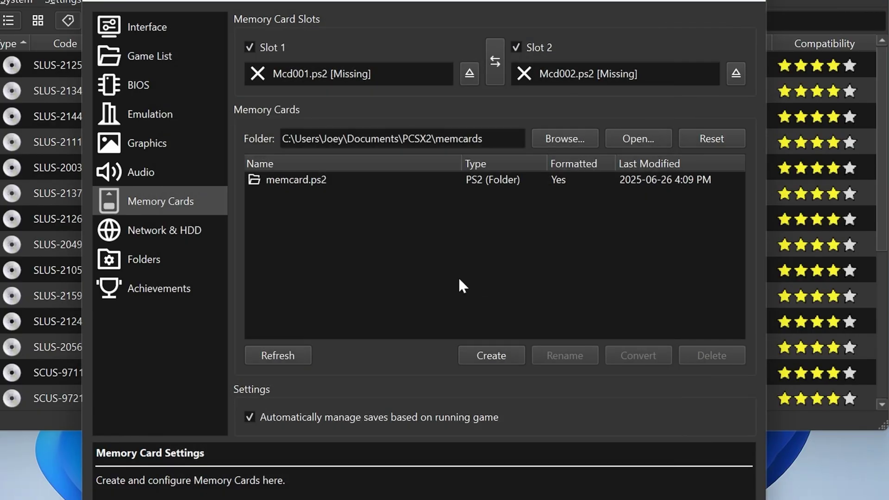
{"action": "left_click_drag", "start_coordinate": [326, 180], "coordinate": [348, 74]}
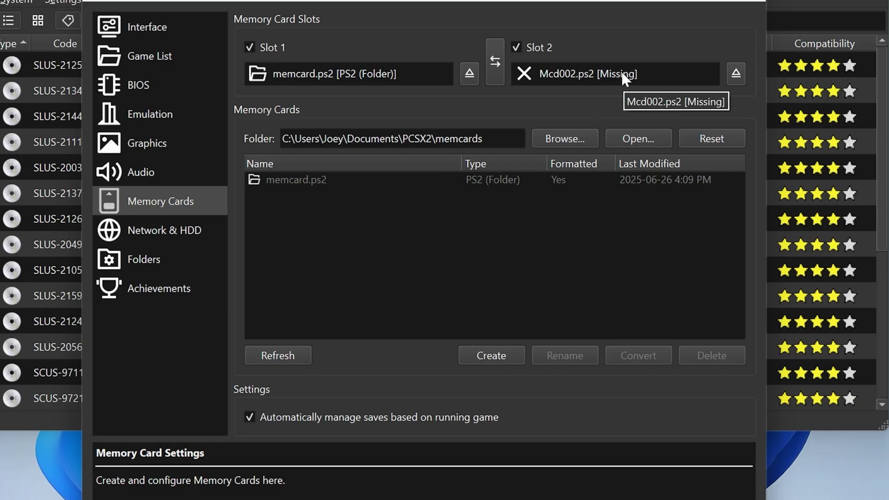
Create a second folder-type memory card named memcard2 and assign it to memory card Slot 2.
{"action": "left_click", "coordinate": [499, 352]}
{"action": "type", "text": "memcard2"}
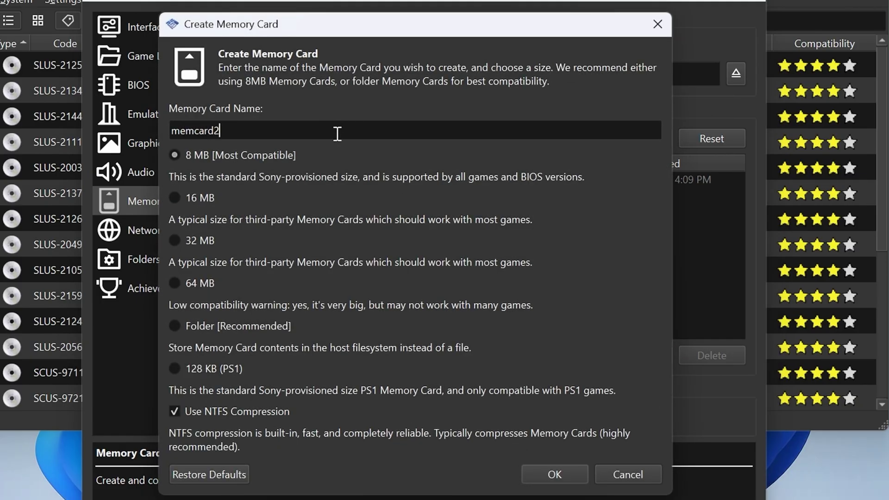
{"action": "left_click", "coordinate": [188, 330]}
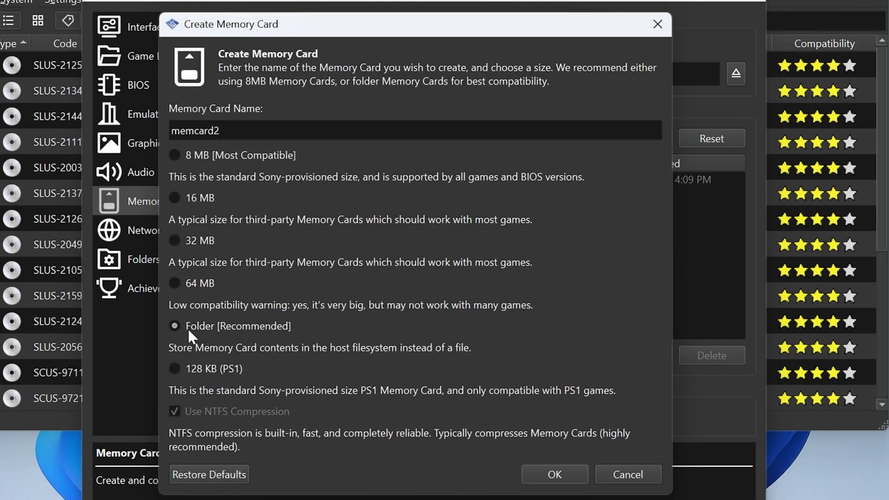
{"action": "left_click", "coordinate": [550, 474]}
{"action": "left_click", "coordinate": [475, 281]}
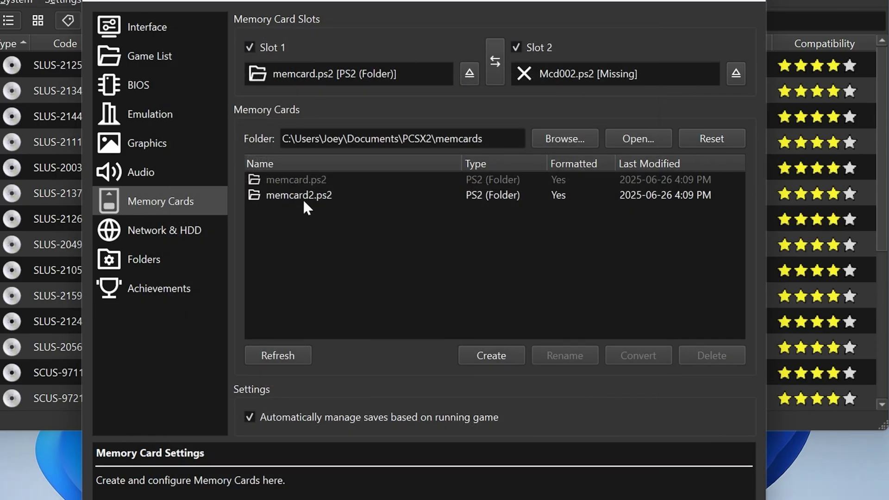
{"action": "left_click_drag", "start_coordinate": [304, 201], "coordinate": [589, 78]}
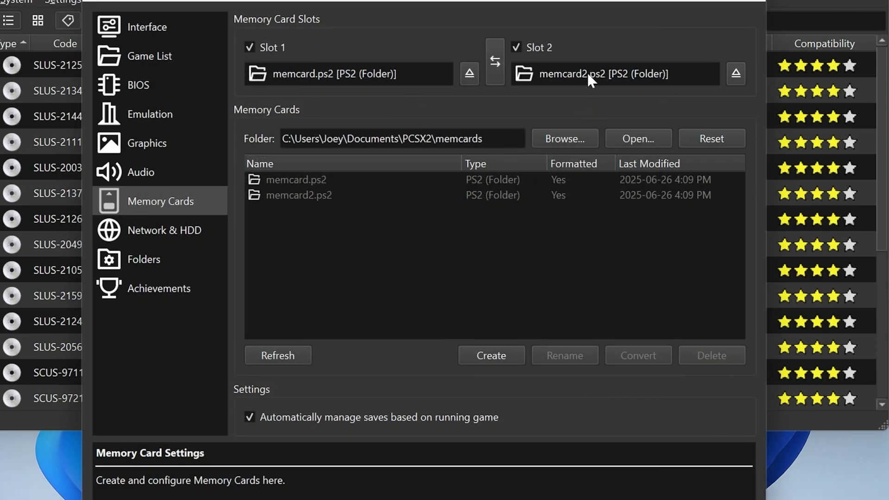
Review the storage folder and achievements settings, leaving them as they are, and close the settings.
{"action": "left_click", "coordinate": [159, 262]}
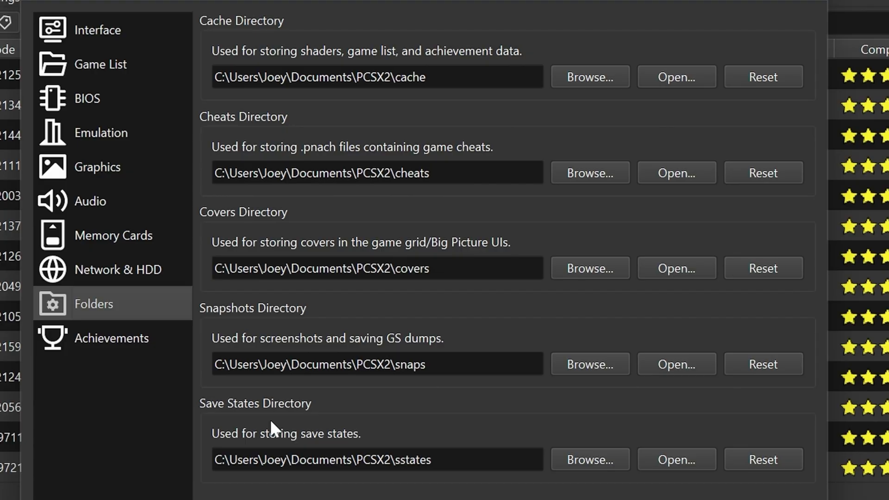
{"action": "left_click", "coordinate": [96, 344]}
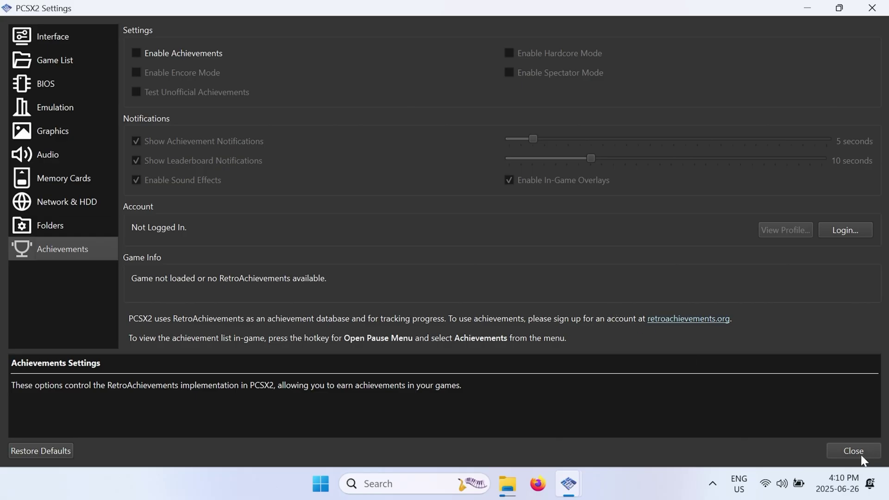
{"action": "left_click", "coordinate": [853, 451]}
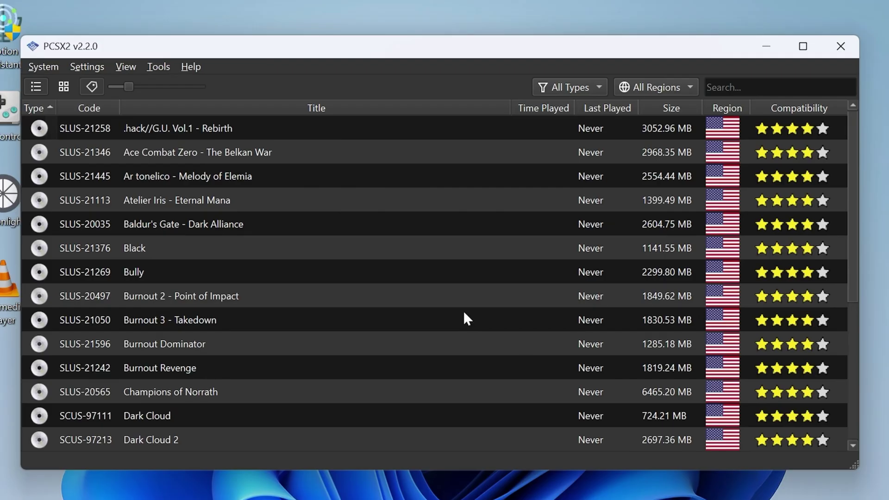
In the controller settings, map Controller Port 1 automatically to SDL-0 (XInput Controller) and go over its D-pad Up and Down bindings.
{"action": "left_click", "coordinate": [100, 67]}
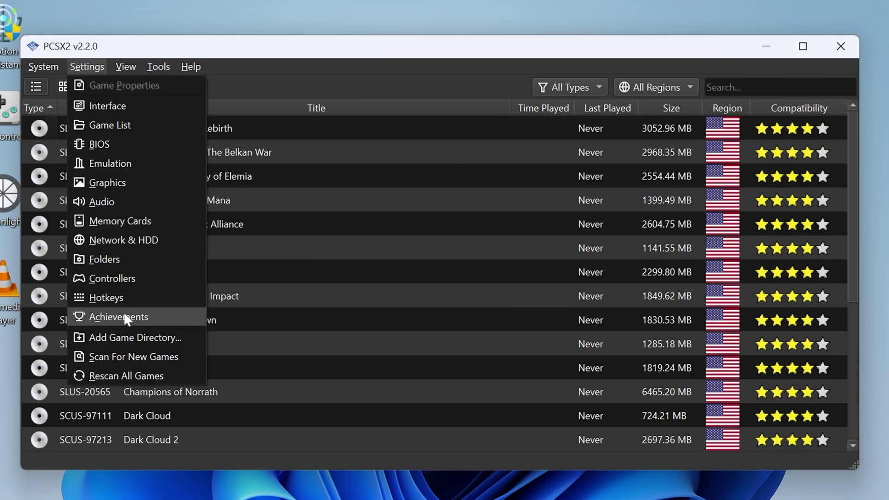
{"action": "left_click", "coordinate": [118, 280]}
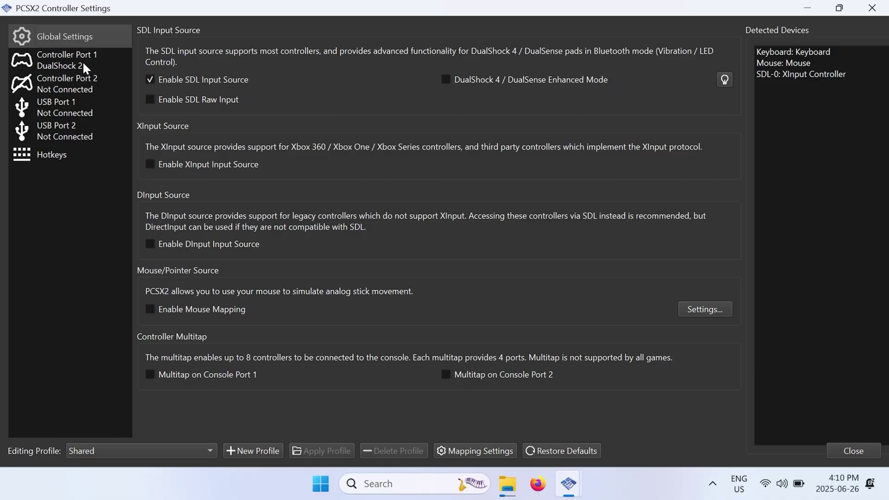
{"action": "left_click", "coordinate": [82, 61]}
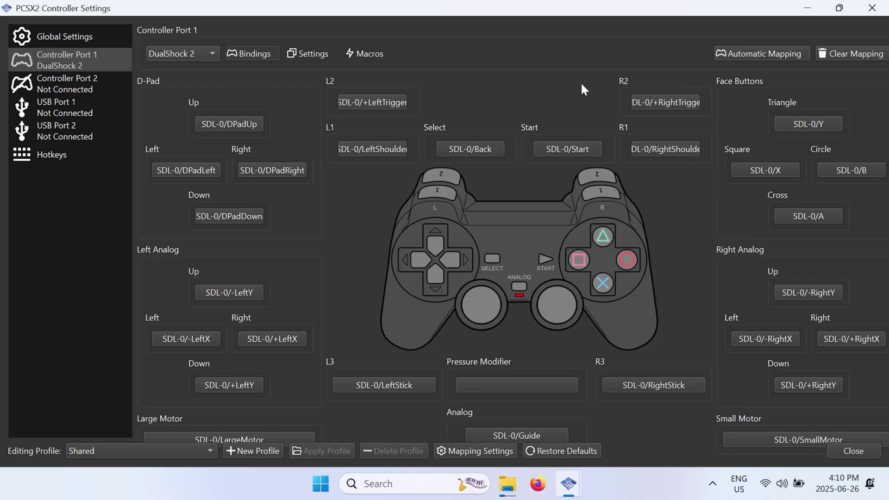
{"action": "left_click", "coordinate": [762, 52]}
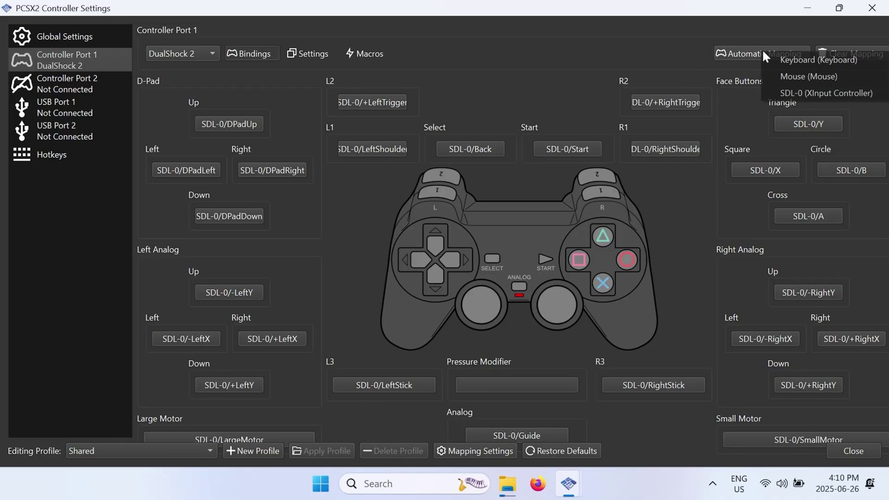
{"action": "left_click", "coordinate": [796, 91]}
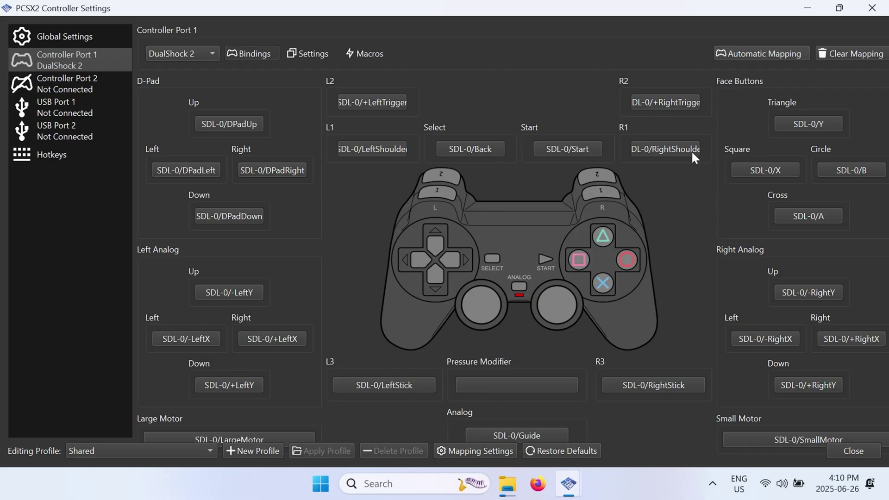
{"action": "left_click", "coordinate": [224, 125]}
{"action": "left_click", "coordinate": [229, 216]}
Bind the Open Pause Menu hotkey to LeftStick & Y and Toggle Turbo / Fast Forward to LeftStick & RightTrigger on the SDL-0 controller.
{"action": "left_click", "coordinate": [87, 165]}
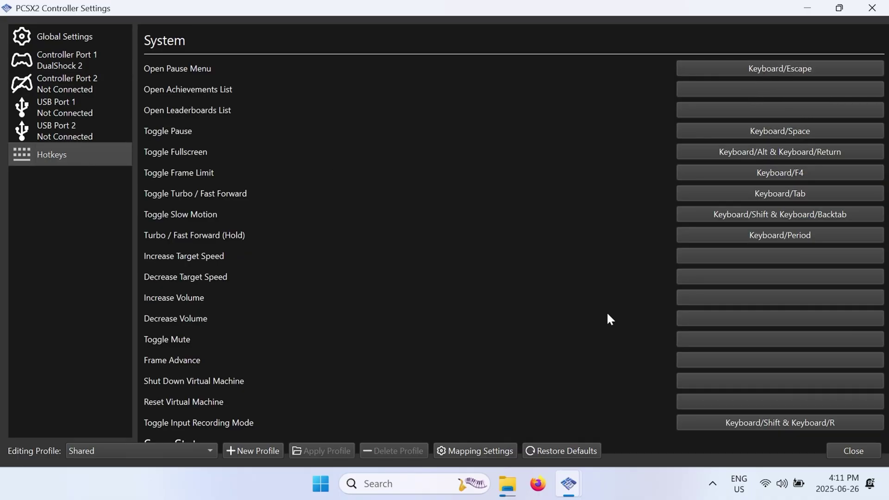
{"action": "left_click", "coordinate": [771, 71]}
{"action": "left_click", "coordinate": [698, 193]}
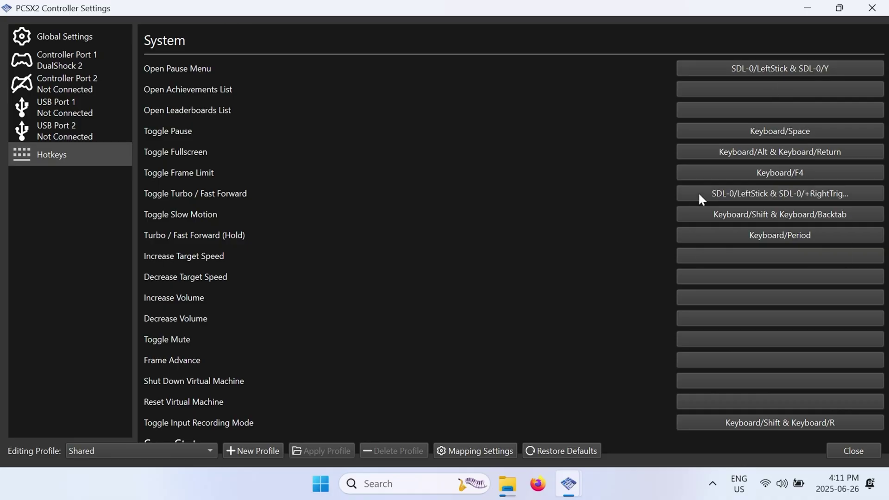
Bind Save State To Selected Slot to LeftStick & RightShoulder on the SDL-0 controller and start rebinding Load State From Selected Slot.
{"action": "scroll", "coordinate": [638, 283], "scroll_direction": "down", "scroll_amount": 5}
{"action": "left_click", "coordinate": [739, 267]}
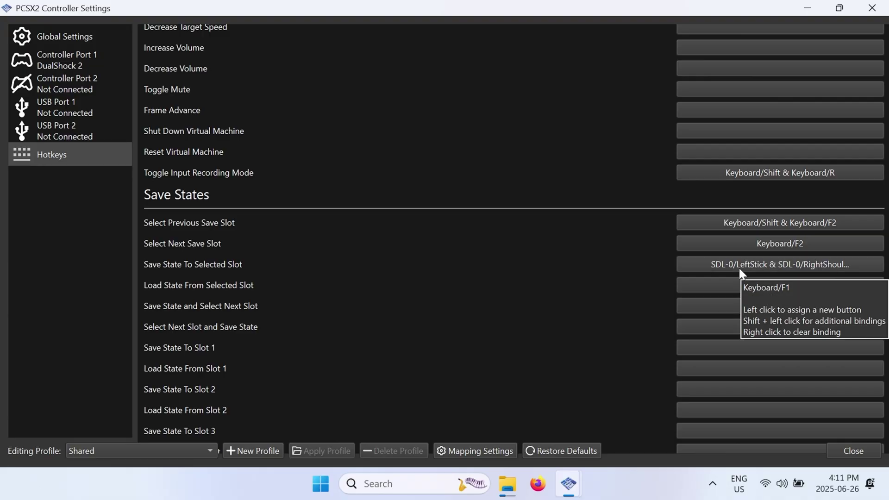
{"action": "left_click", "coordinate": [736, 286]}
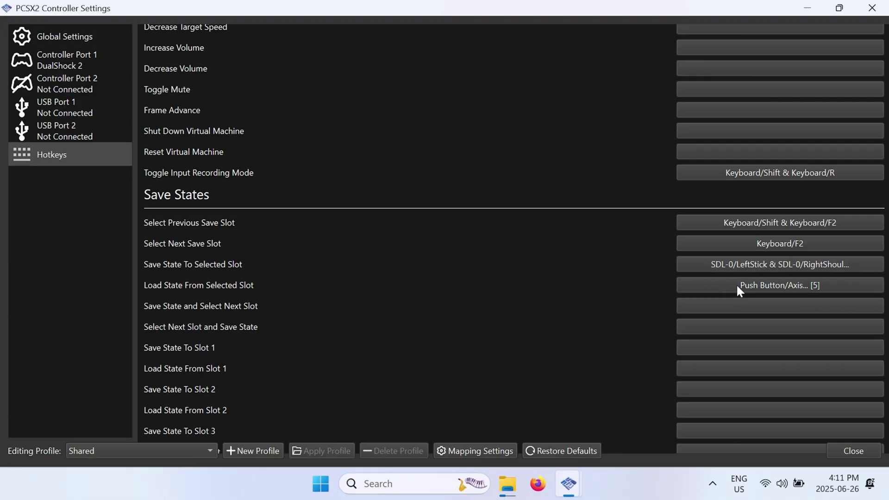
Bind the Toggle On-Screen Display hotkey to LeftStick & B on the SDL-0 controller and close the controller settings.
{"action": "scroll", "coordinate": [674, 310], "scroll_direction": "down", "scroll_amount": 10}
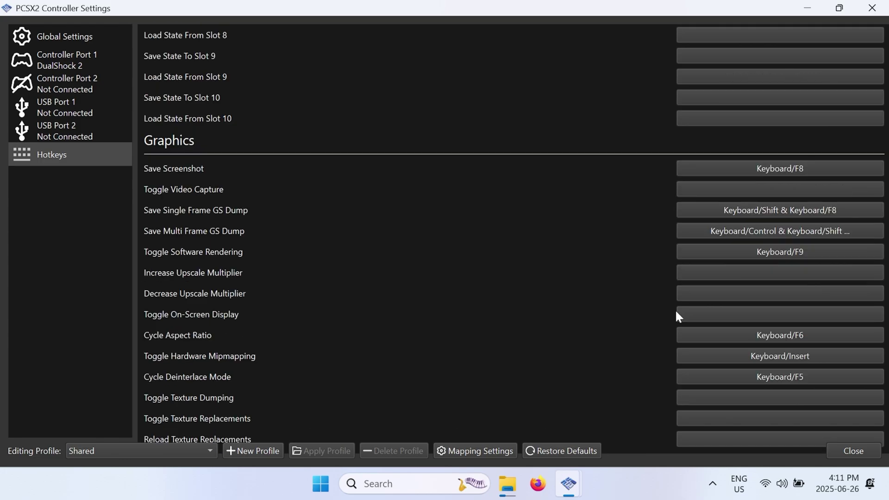
{"action": "left_click", "coordinate": [692, 313]}
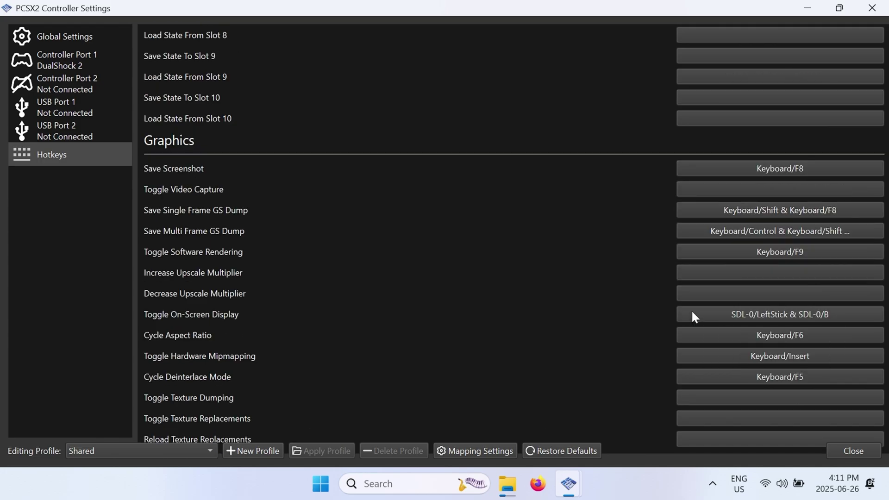
{"action": "scroll", "coordinate": [640, 310], "scroll_direction": "up", "scroll_amount": 10}
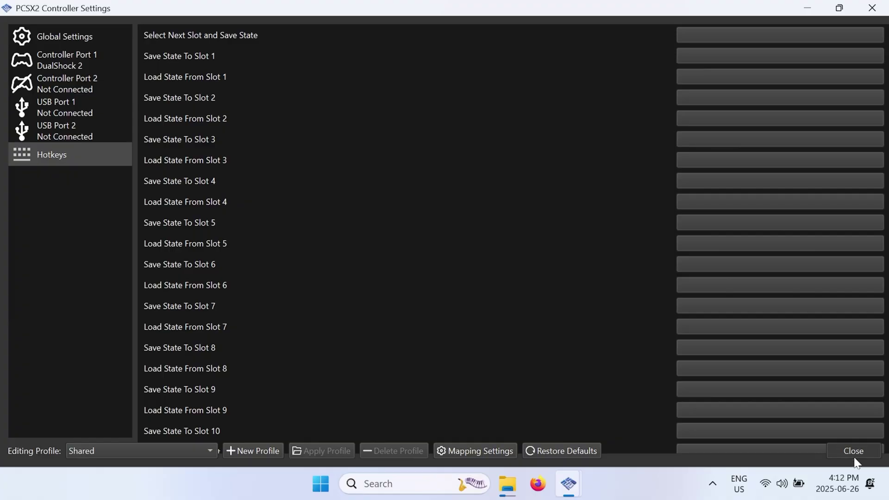
{"action": "left_click", "coordinate": [853, 455]}
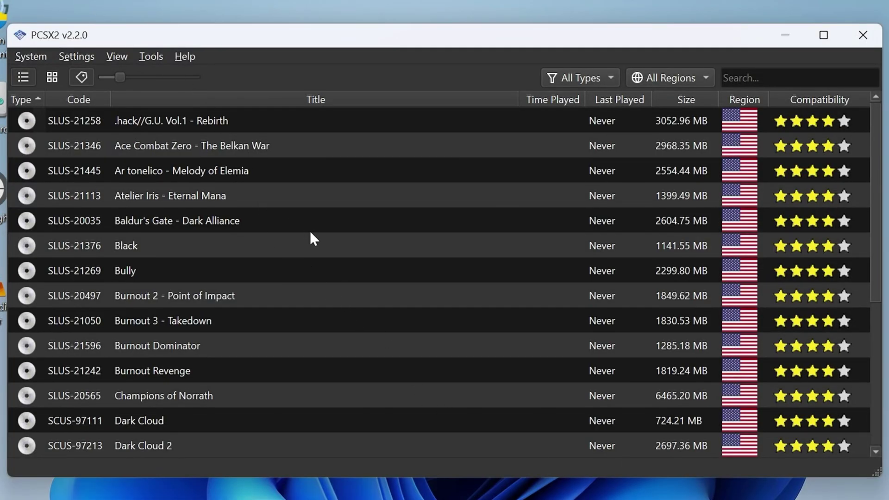
Review the per-game properties of .hack//G.U. Vol.1 - Rebirth, including input profile, interface and emulation, plus the patches offered for Black, and close them unchanged.
{"action": "right_click", "coordinate": [213, 119]}
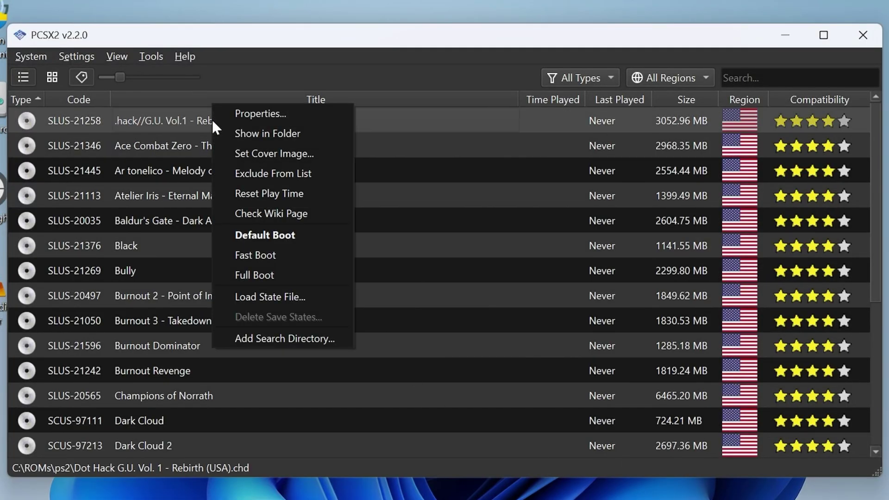
{"action": "left_click", "coordinate": [268, 115]}
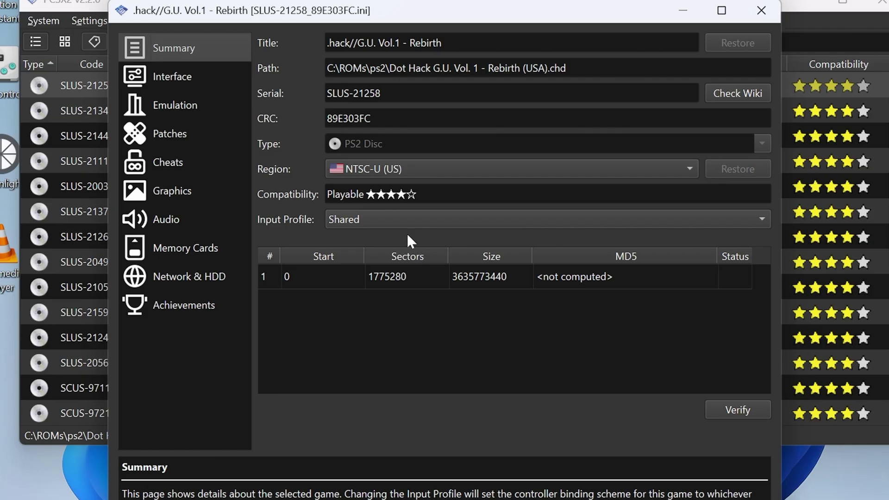
{"action": "left_click", "coordinate": [398, 219]}
{"action": "left_click", "coordinate": [397, 219]}
{"action": "left_click", "coordinate": [188, 77]}
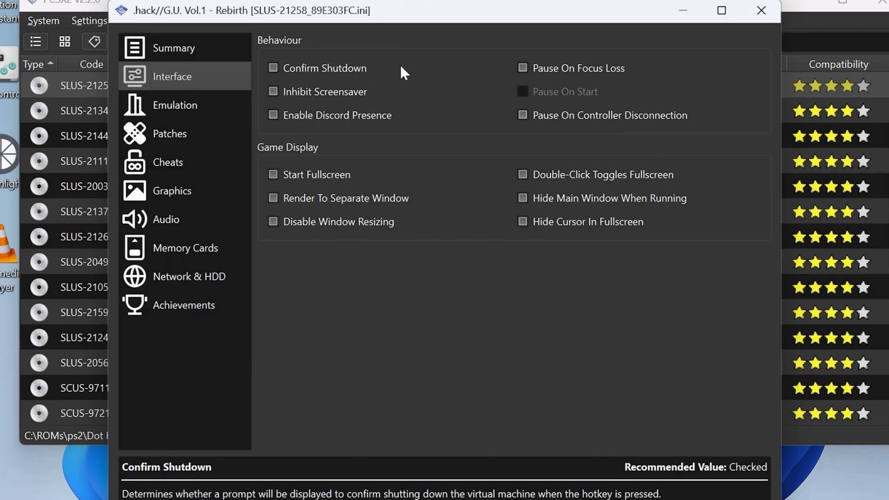
{"action": "left_click", "coordinate": [184, 107]}
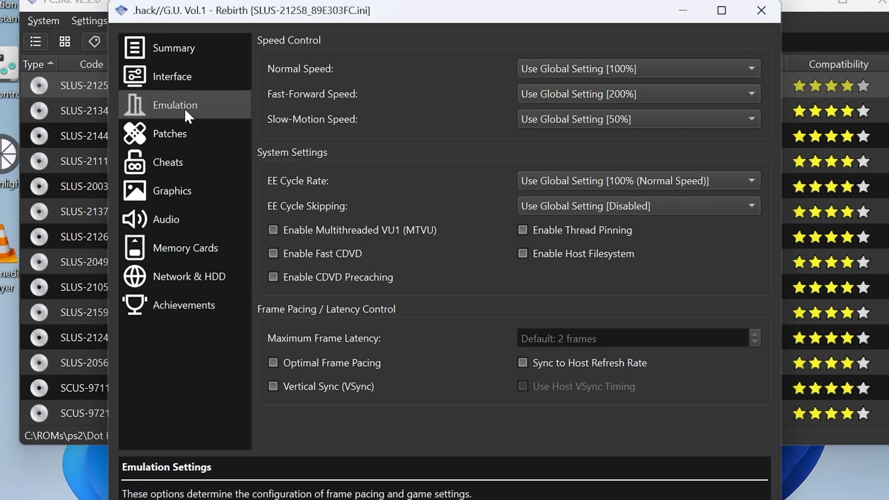
{"action": "left_click", "coordinate": [179, 134]}
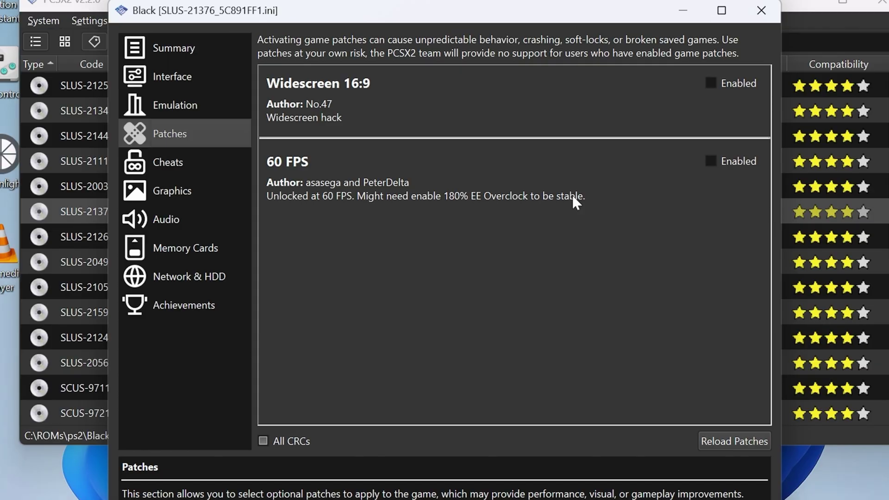
{"action": "left_click", "coordinate": [765, 12]}
Launch Burnout Revenge, choose Profile 1 for saving and format the memory card in slot 1.
{"action": "double_click", "coordinate": [204, 338]}
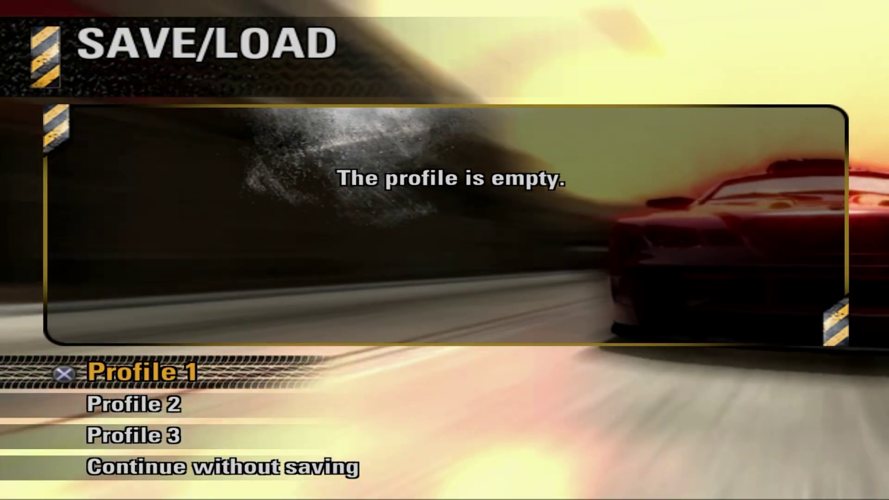
{"action": "key", "text": "Return"}
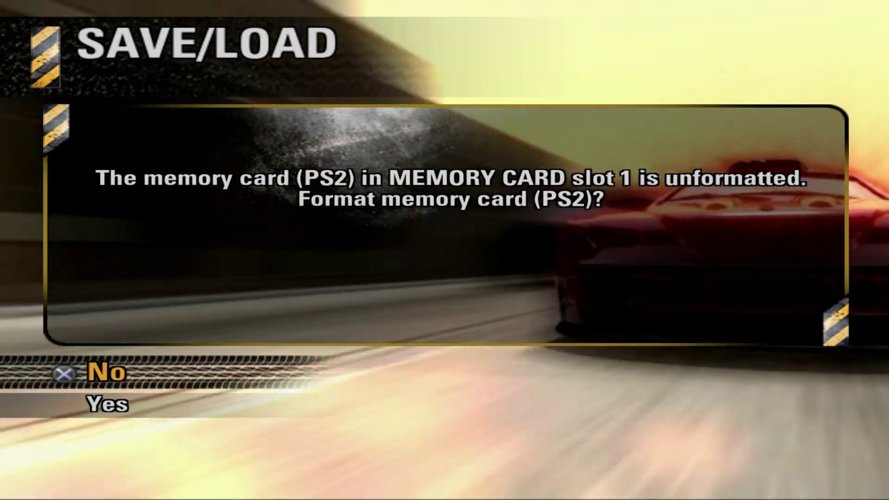
{"action": "key", "text": "Down"}
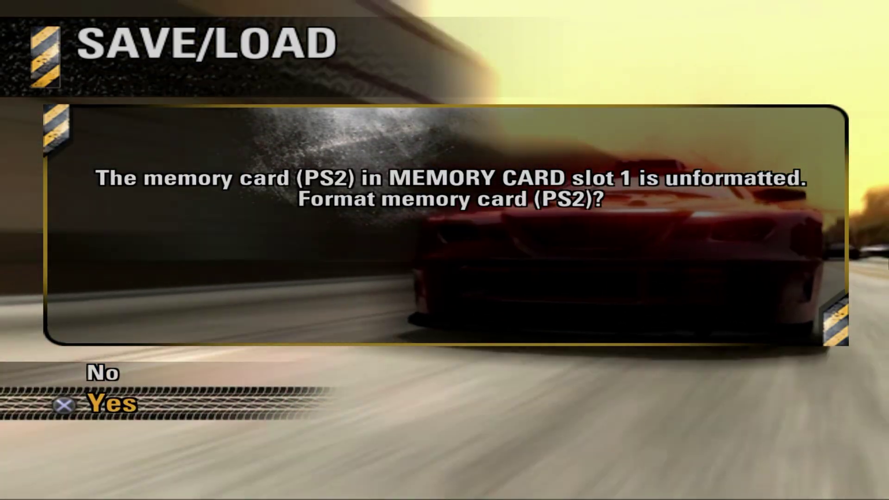
{"action": "key", "text": "Return"}
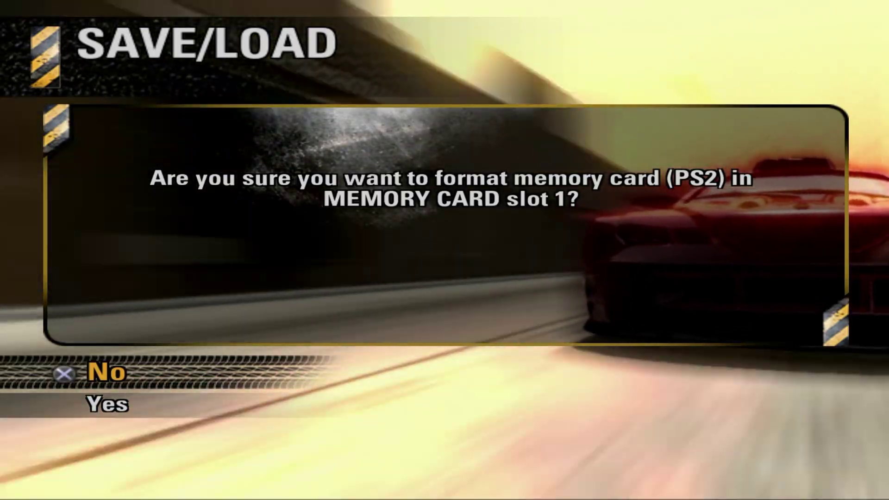
{"action": "key", "text": "Down"}
{"action": "key", "text": "Return"}
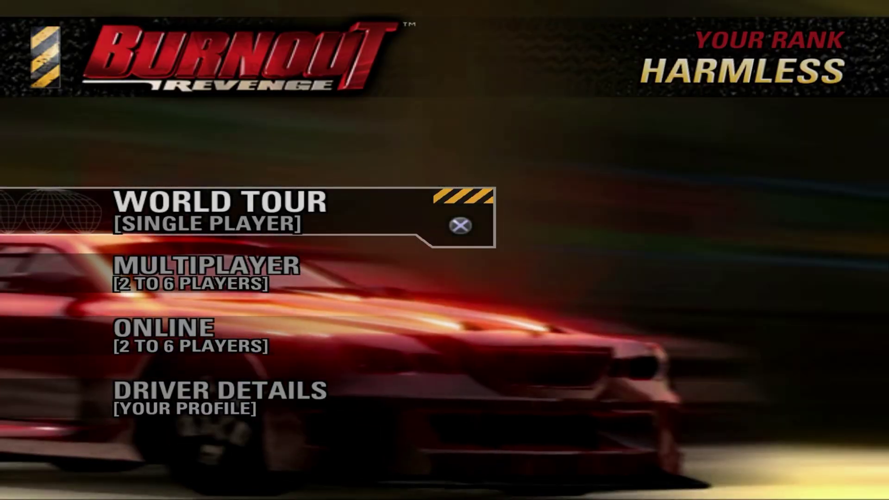
Pause Burnout Revenge and read through the Summary page of its Game Properties.
{"action": "key", "text": "Escape"}
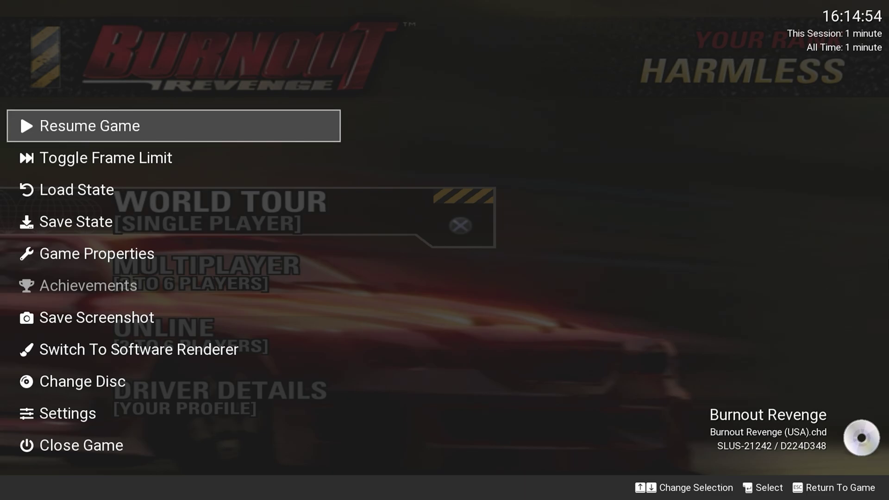
{"action": "key", "text": "Down"}
{"action": "key", "text": "Down"}
{"action": "key", "text": "Down"}
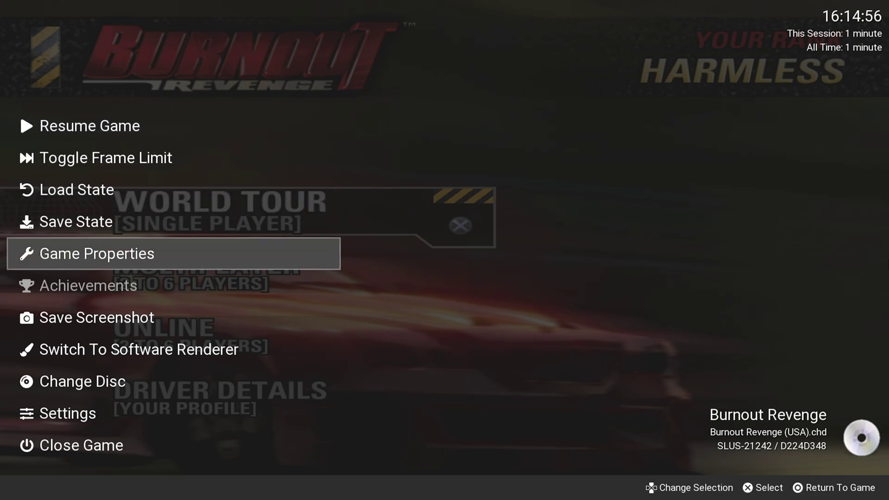
{"action": "key", "text": "Return"}
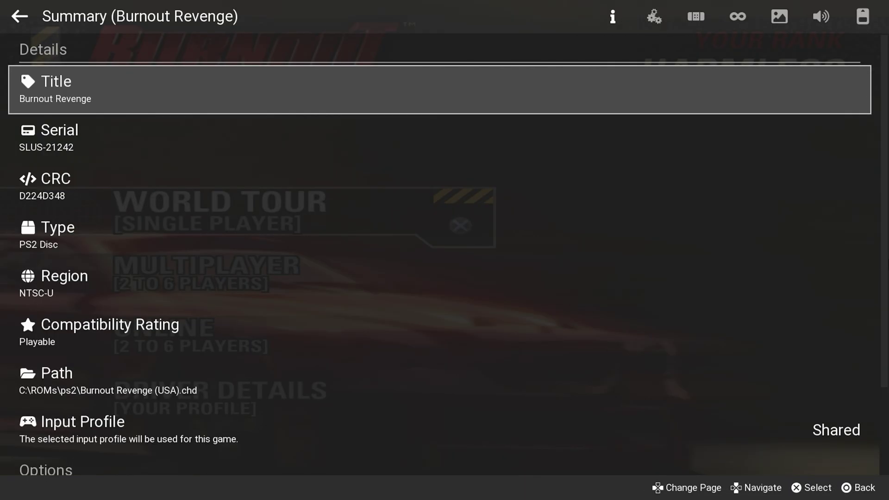
{"action": "key", "text": "Down"}
{"action": "key", "text": "Up"}
{"action": "key", "text": "Down"}
{"action": "key", "text": "Down"}
{"action": "key", "text": "Down"}
{"action": "key", "text": "Down"}
{"action": "key", "text": "Down"}
{"action": "key", "text": "Down"}
{"action": "key", "text": "Down"}
{"action": "key", "text": "Down"}
{"action": "key", "text": "Down"}
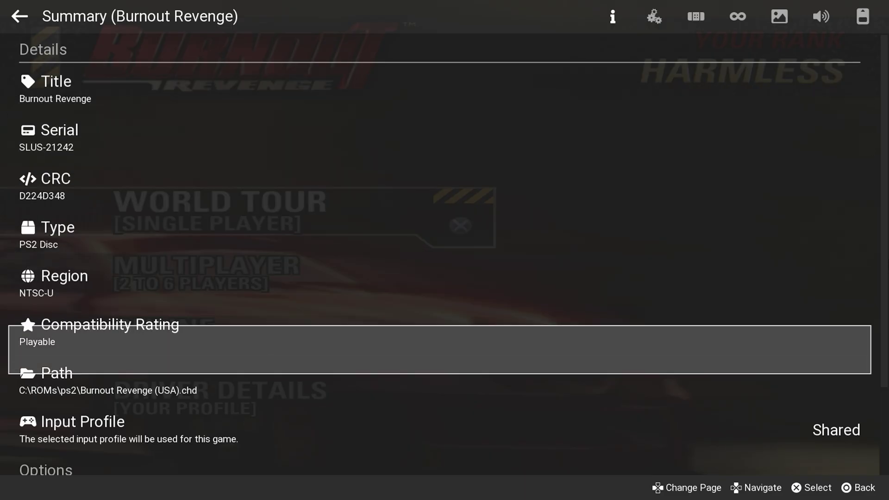
{"action": "key", "text": "Up"}
{"action": "key", "text": "Up"}
{"action": "key", "text": "Up"}
{"action": "key", "text": "Up"}
{"action": "key", "text": "Up"}
{"action": "key", "text": "Up"}
{"action": "key", "text": "Up"}
{"action": "key", "text": "Up"}
{"action": "key", "text": "Up"}
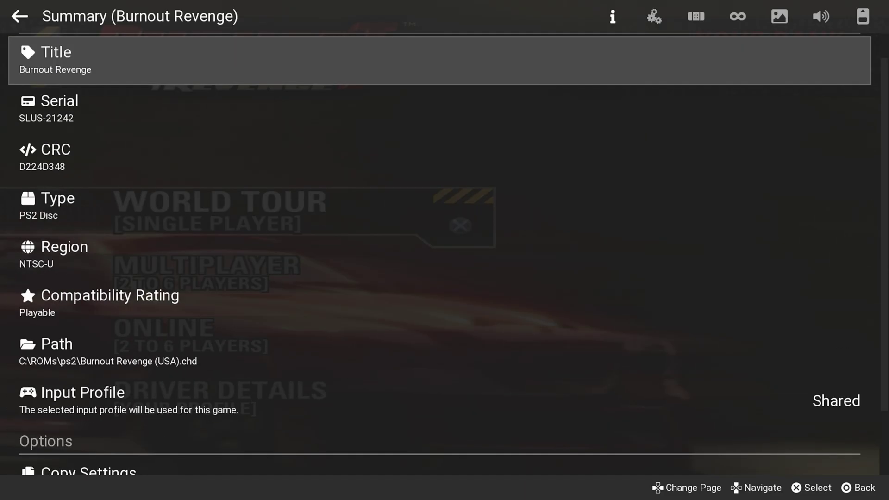
Look over the Emulation Settings and the available game patches for Burnout Revenge, from 60 FPS Menus to Widescreen 16:9.
{"action": "key", "text": "Right"}
{"action": "key", "text": "Down"}
{"action": "key", "text": "Down"}
{"action": "key", "text": "Down"}
{"action": "key", "text": "Down"}
{"action": "key", "text": "Down"}
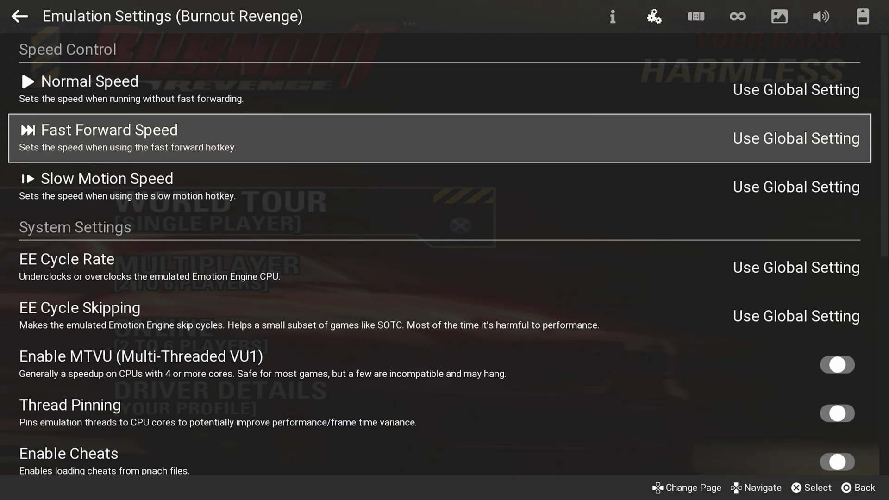
{"action": "key", "text": "Right"}
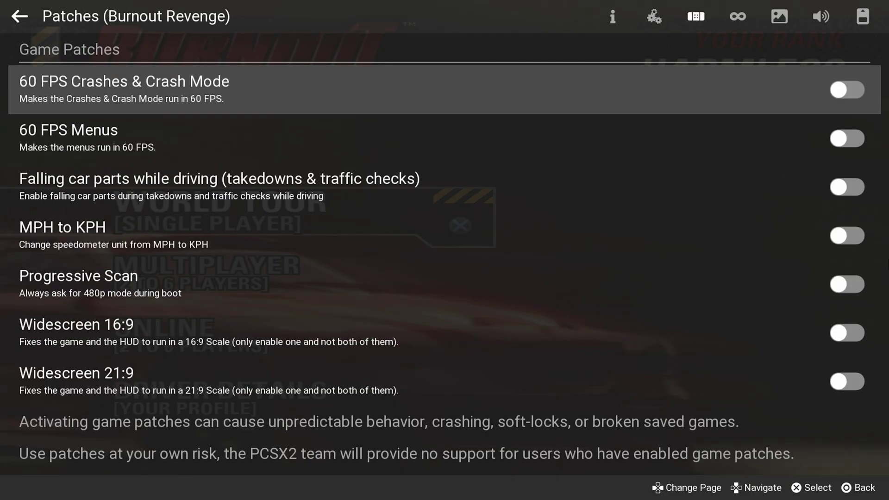
{"action": "key", "text": "Down"}
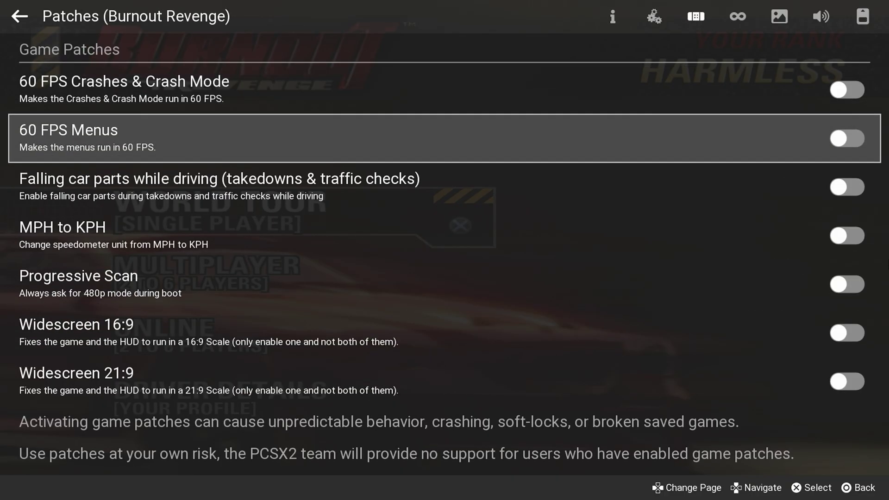
{"action": "key", "text": "Down"}
{"action": "key", "text": "Down"}
{"action": "key", "text": "Down"}
{"action": "key", "text": "Down"}
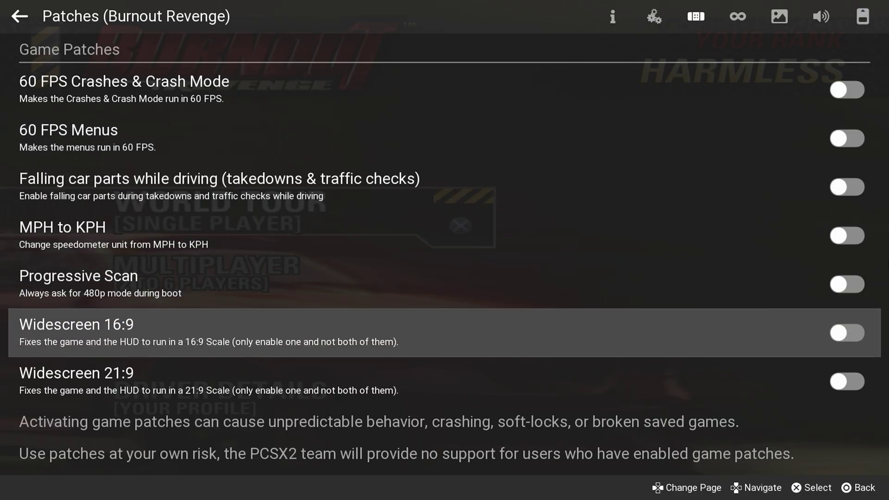
Return to the pause menu and go through its entries from Save State to Change Disc.
{"action": "key", "text": "Escape"}
{"action": "key", "text": "Down"}
{"action": "key", "text": "Down"}
{"action": "key", "text": "Down"}
{"action": "key", "text": "Down"}
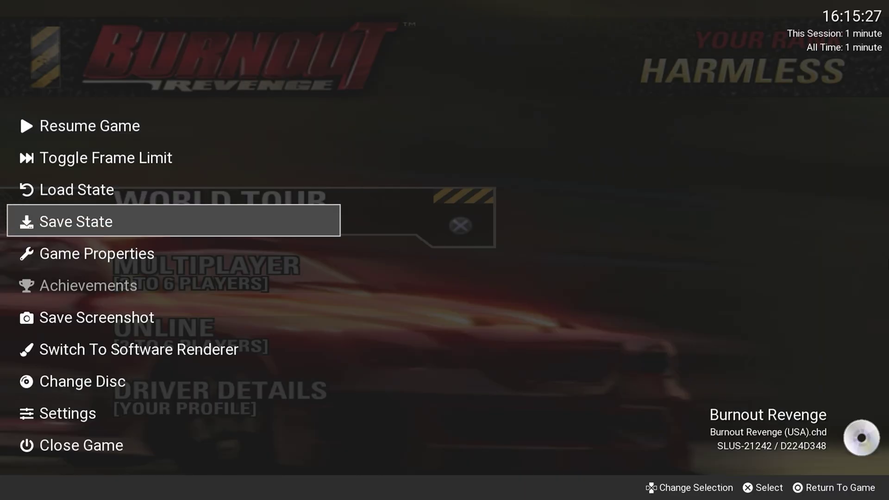
{"action": "key", "text": "Down"}
{"action": "key", "text": "Down"}
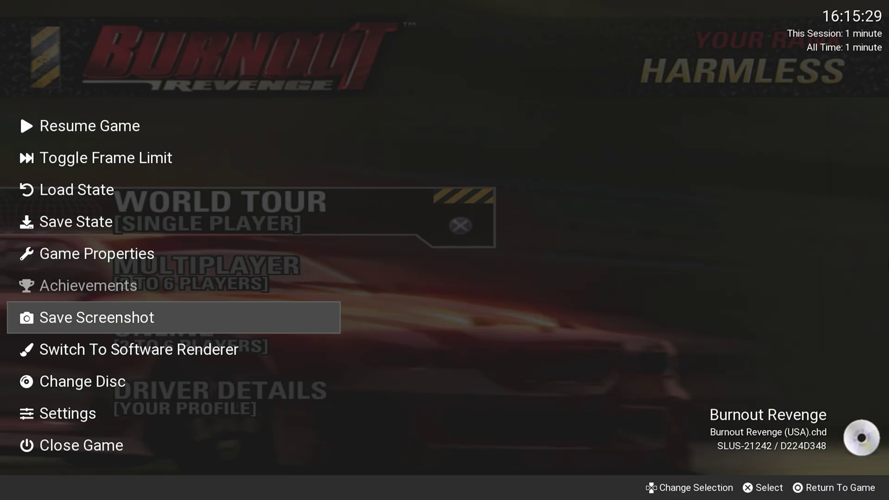
{"action": "key", "text": "Down"}
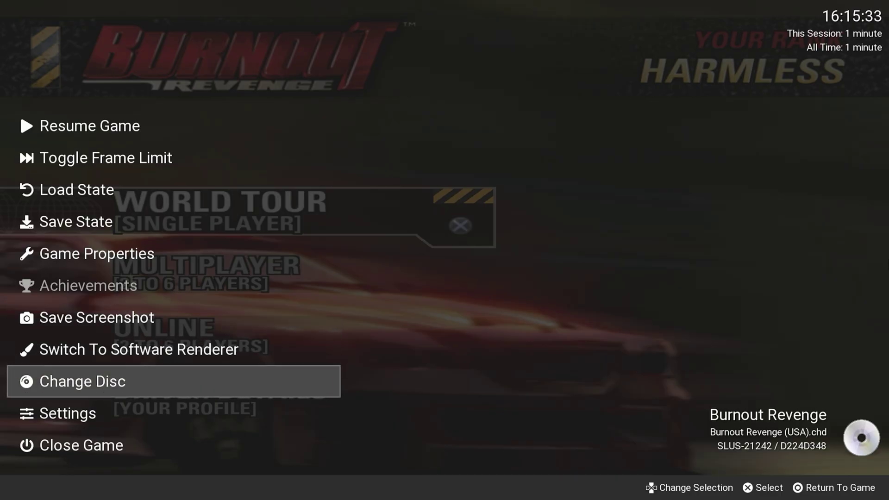
Open the emulator's general settings from the paused game and look over the Interface and BIOS pages.
{"action": "key", "text": "Down"}
{"action": "key", "text": "Return"}
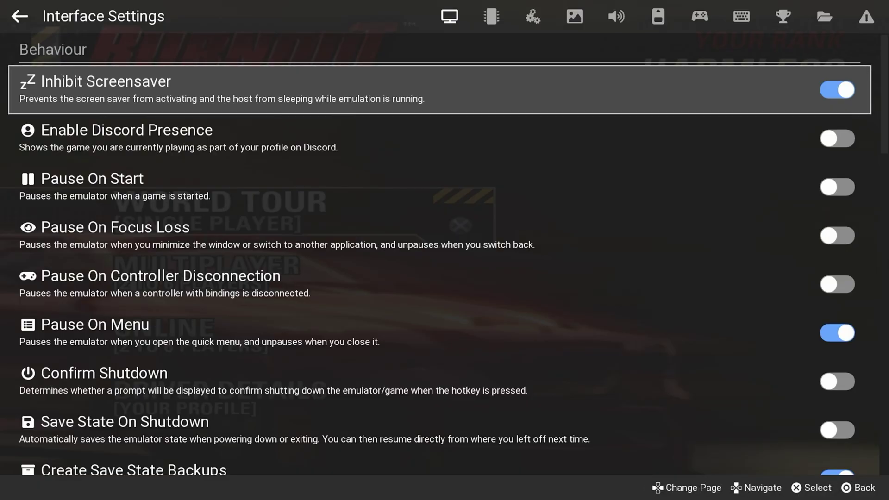
{"action": "key", "text": "Right"}
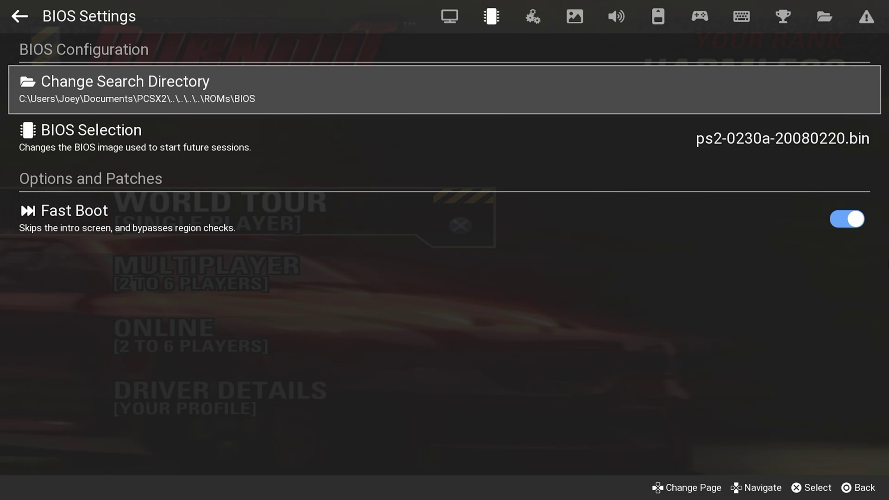
{"action": "key", "text": "Right"}
Leave the settings and go over the Close Game choices, Exit And Save State and Exit Without Saving.
{"action": "key", "text": "Escape"}
{"action": "key", "text": "Down"}
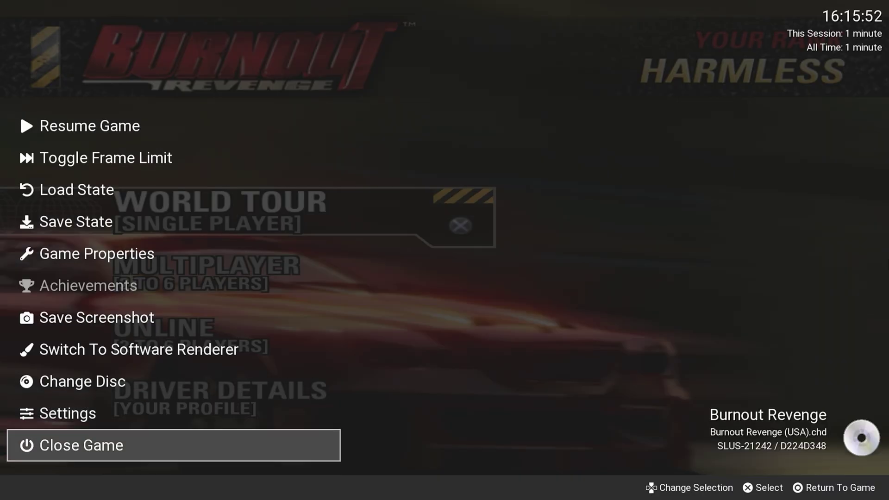
{"action": "key", "text": "Return"}
{"action": "key", "text": "Up"}
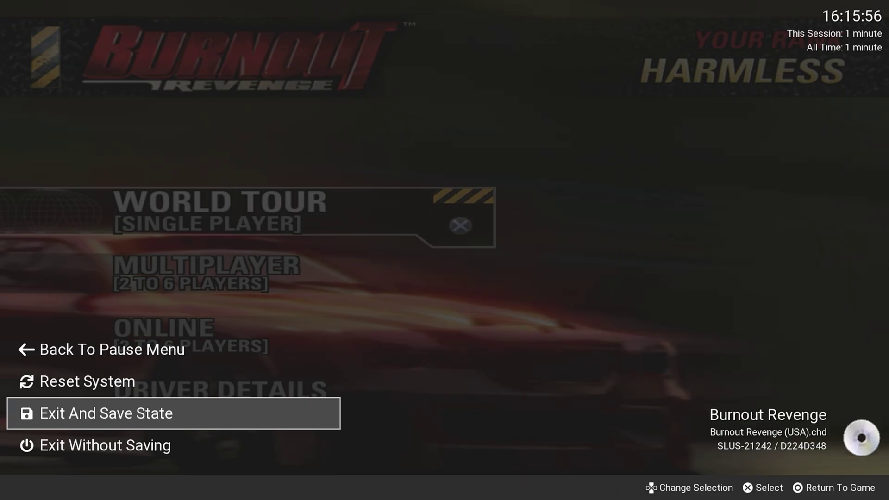
{"action": "key", "text": "Down"}
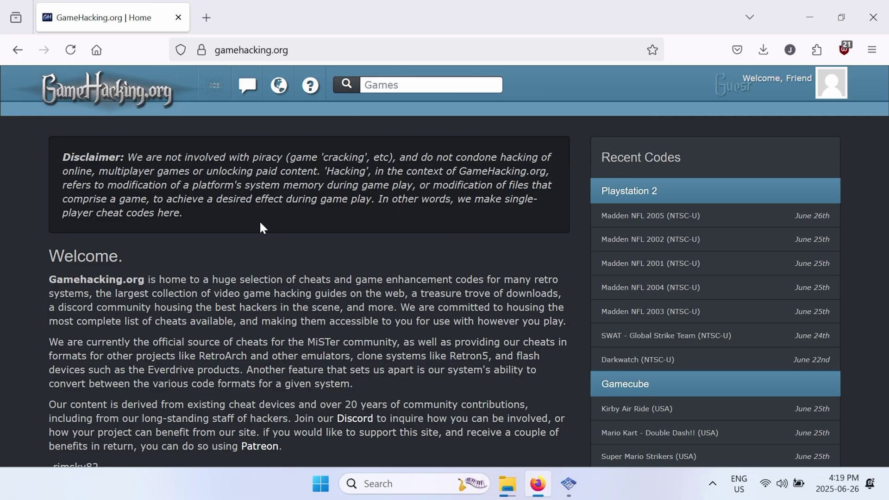
In Firefox, search GameHacking.org for "dragon quest viii".
{"action": "type", "text": "dragon quest viii"}
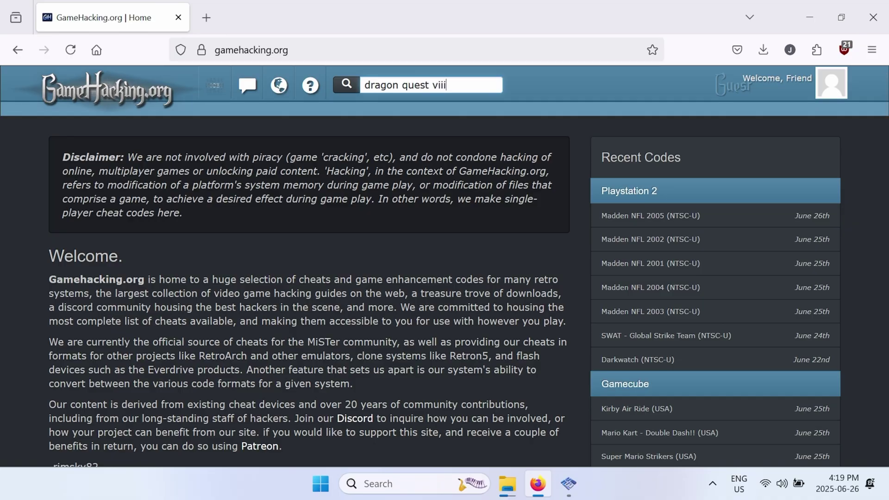
{"action": "key", "text": "Return"}
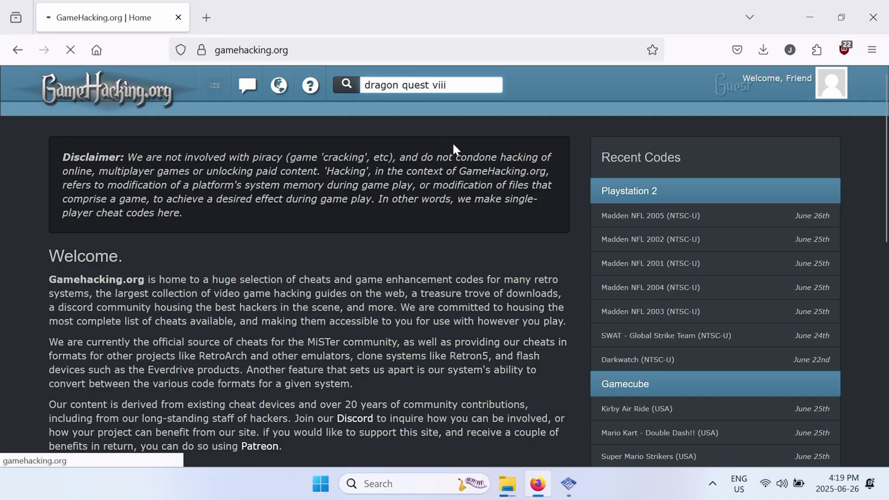
Open the PlayStation 2 NTSC-U entry of Dragon Quest VIII - Journey of the Cursed King from the search results.
{"action": "scroll", "coordinate": [397, 165], "scroll_direction": "down", "scroll_amount": 3}
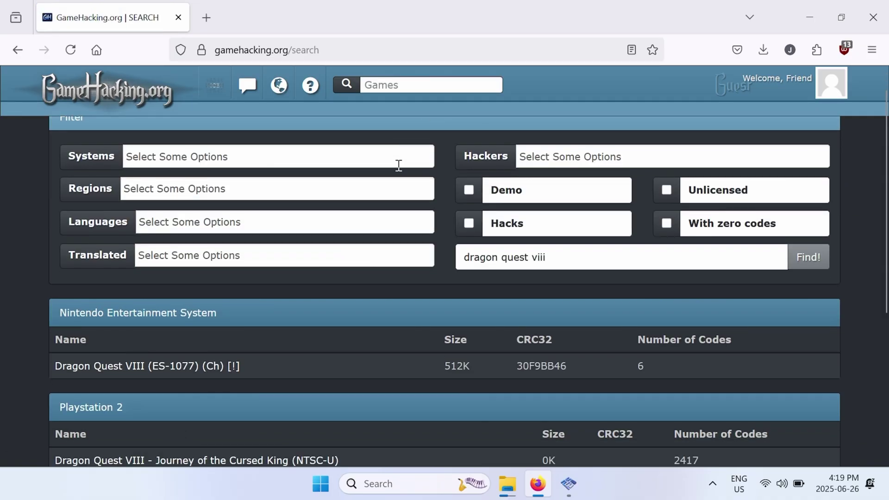
{"action": "scroll", "coordinate": [376, 181], "scroll_direction": "down", "scroll_amount": 3}
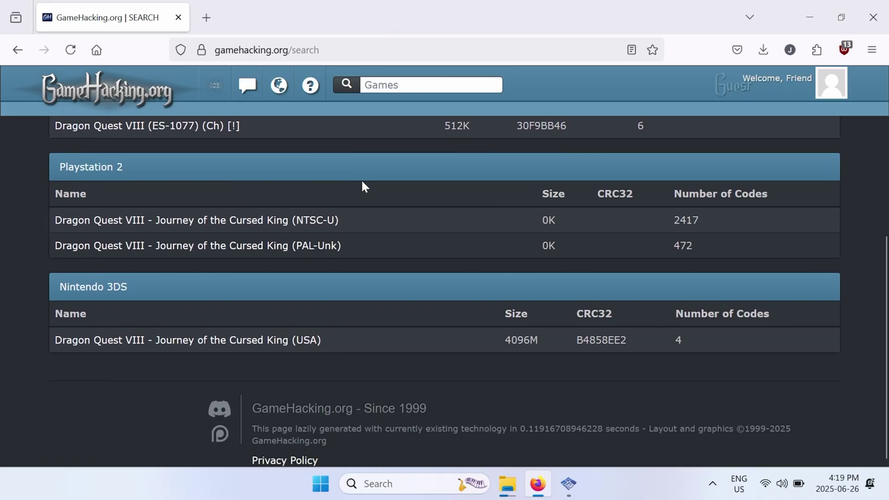
{"action": "left_click", "coordinate": [303, 223]}
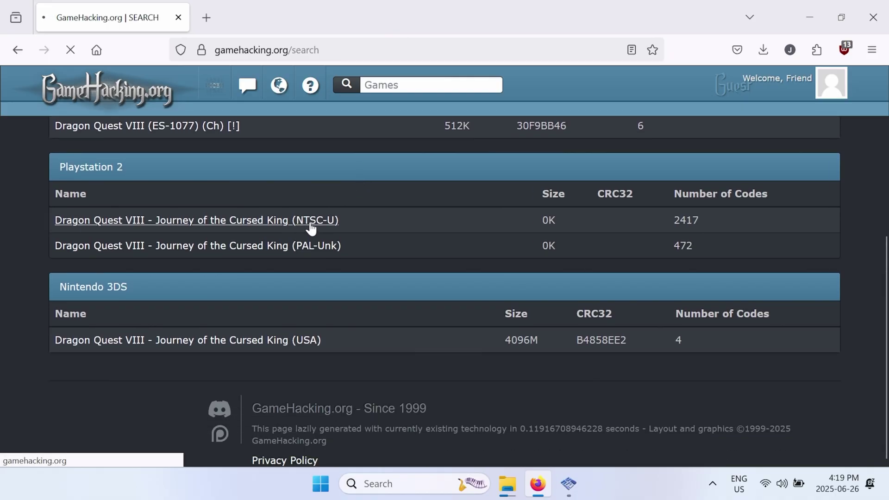
Download all of the game's codes in the PCSX2 (.pnach) format.
{"action": "scroll", "coordinate": [475, 200], "scroll_direction": "down", "scroll_amount": 2}
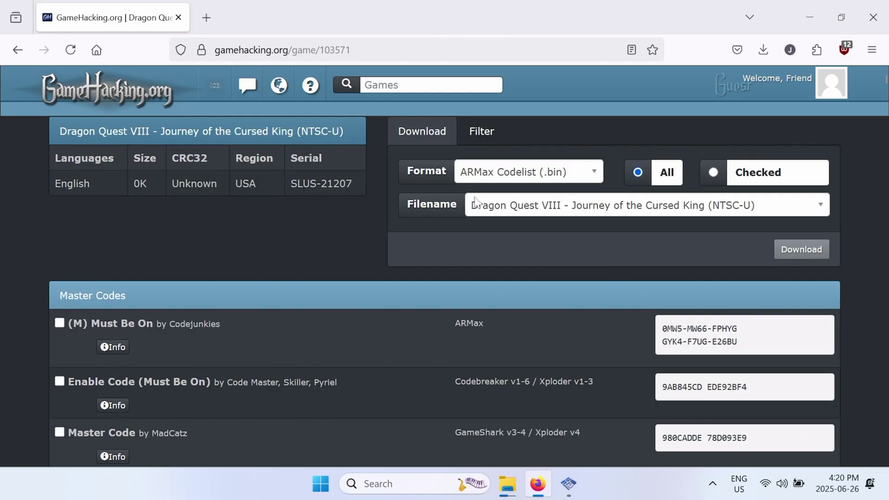
{"action": "left_click", "coordinate": [491, 169]}
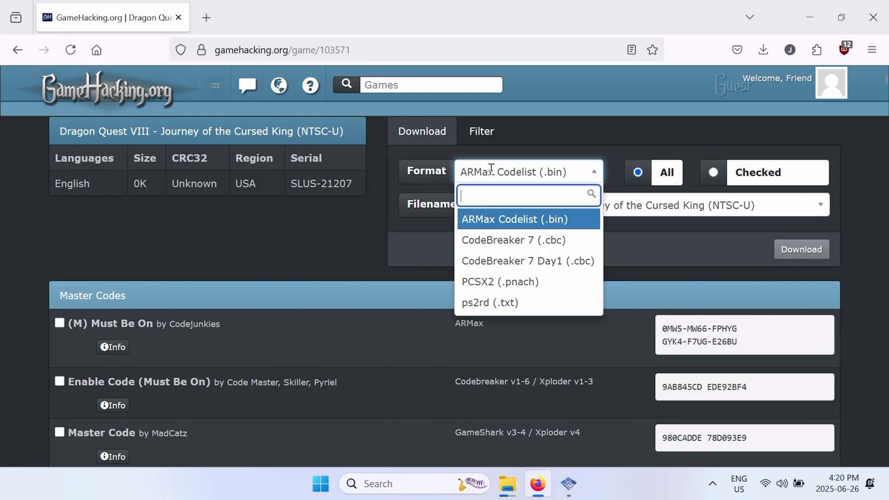
{"action": "left_click", "coordinate": [499, 282]}
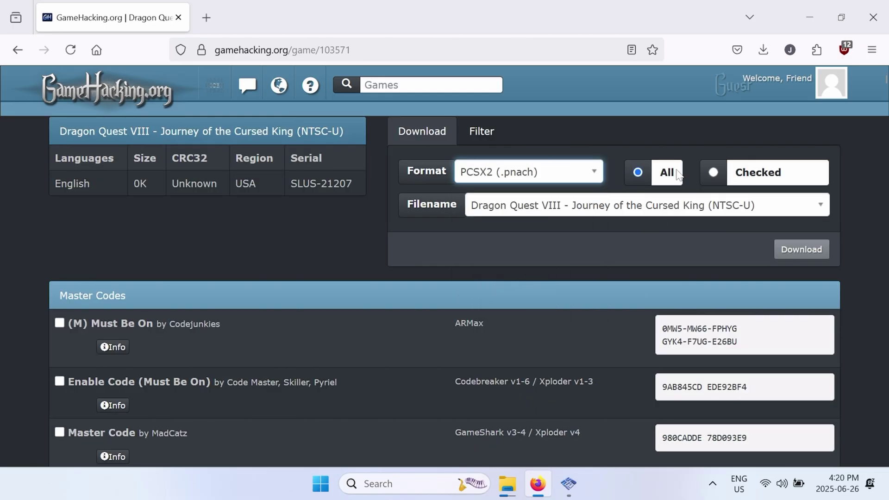
{"action": "left_click", "coordinate": [775, 247]}
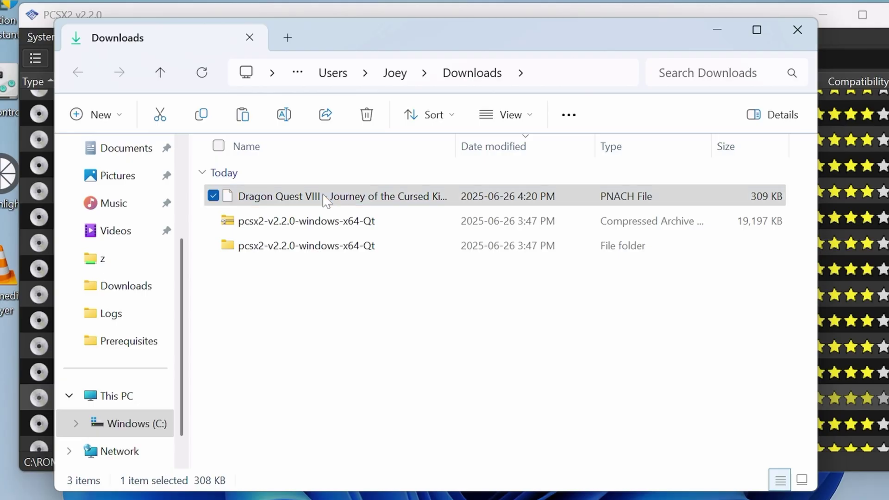
In File Explorer, copy the downloaded Dragon Quest VIII PNACH file from Downloads into the cheats folder of Documents\PCSX2.
{"action": "right_click", "coordinate": [323, 197]}
{"action": "left_click", "coordinate": [415, 199]}
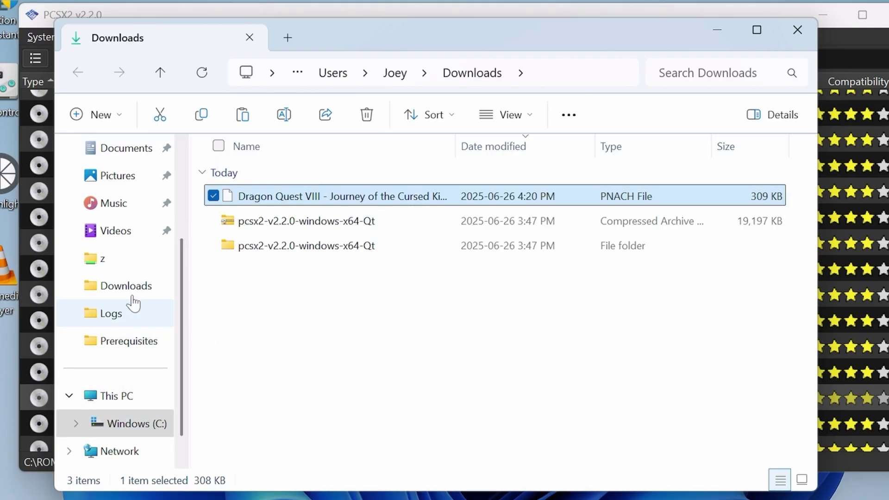
{"action": "left_click", "coordinate": [126, 156]}
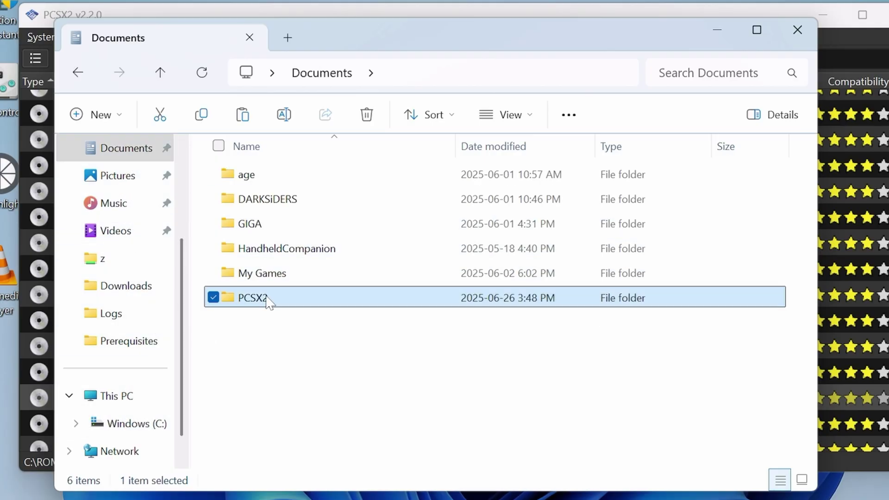
{"action": "double_click", "coordinate": [252, 298]}
{"action": "double_click", "coordinate": [253, 224]}
{"action": "right_click", "coordinate": [300, 232]}
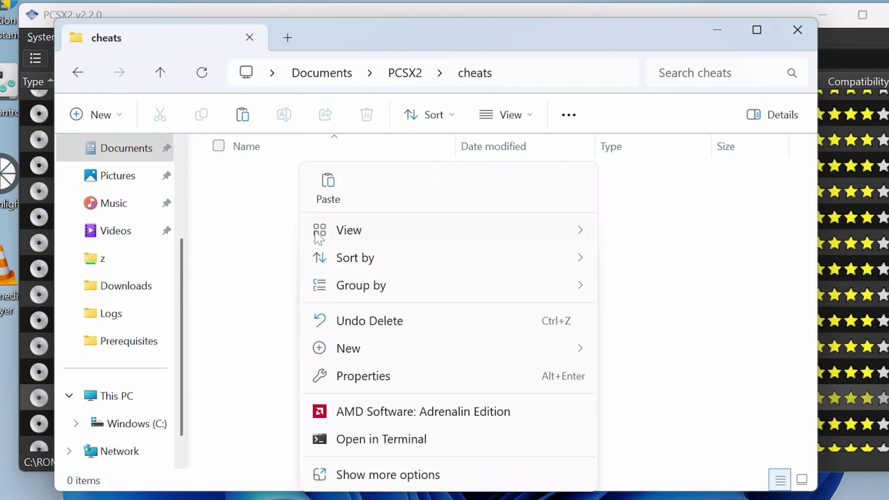
{"action": "left_click", "coordinate": [328, 190]}
{"action": "left_click", "coordinate": [415, 223]}
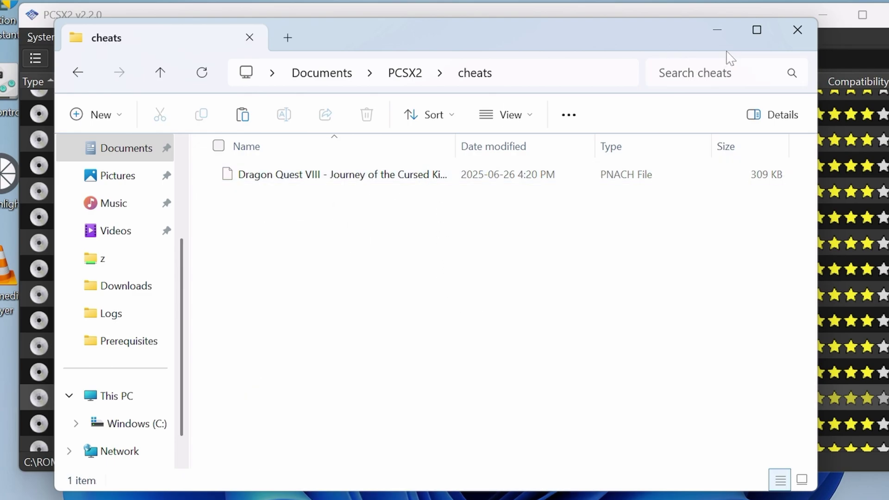
In PCSX2, open the properties of Dragon Quest VIII and copy its CRC from the summary.
{"action": "left_click", "coordinate": [717, 29]}
{"action": "right_click", "coordinate": [209, 394]}
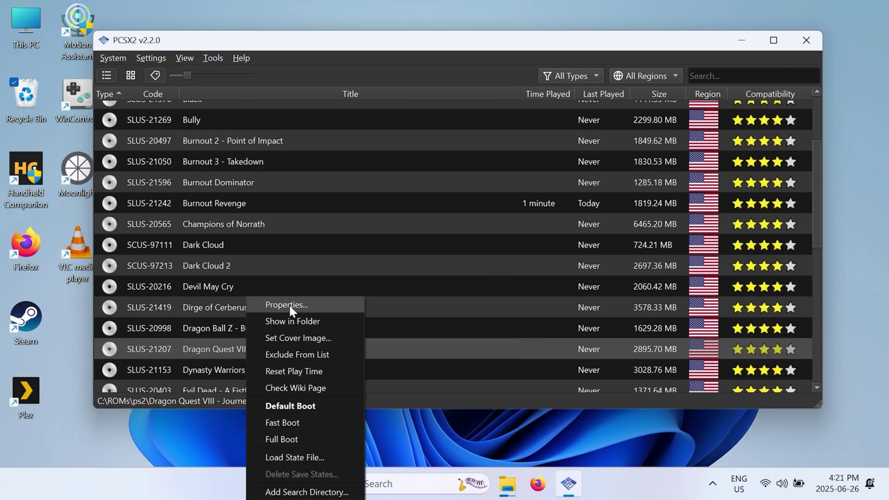
{"action": "left_click", "coordinate": [289, 304]}
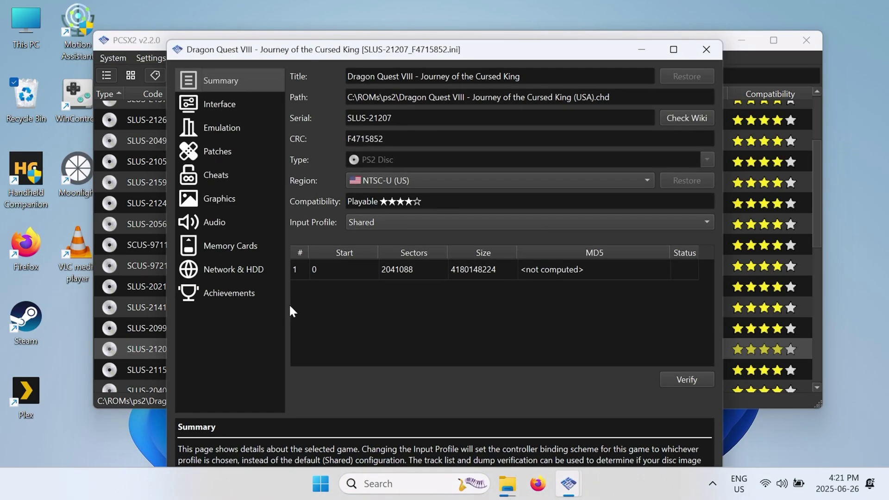
{"action": "left_click_drag", "start_coordinate": [390, 140], "coordinate": [331, 140]}
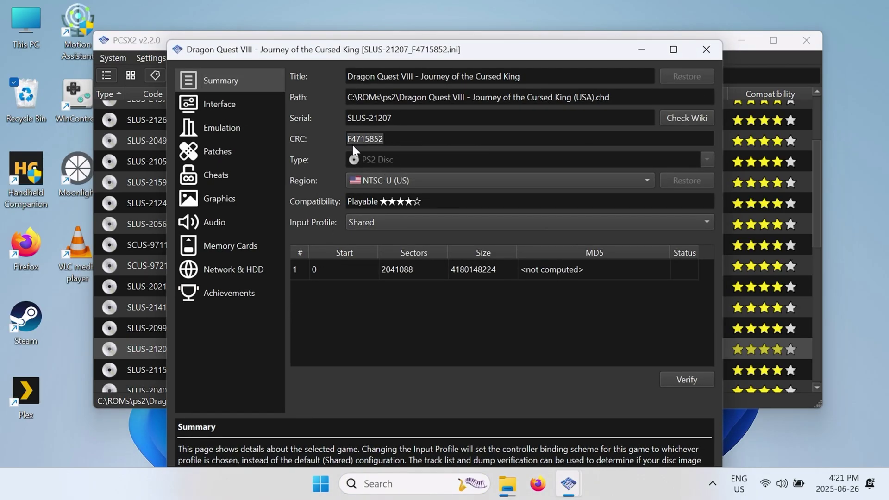
{"action": "right_click", "coordinate": [376, 134]}
{"action": "left_click", "coordinate": [395, 144]}
Back in the cheats folder in File Explorer, rename the Dragon Quest VIII cheat file as F4715852.pnach.
{"action": "mouse_move", "coordinate": [508, 484]}
{"action": "left_click", "coordinate": [591, 419]}
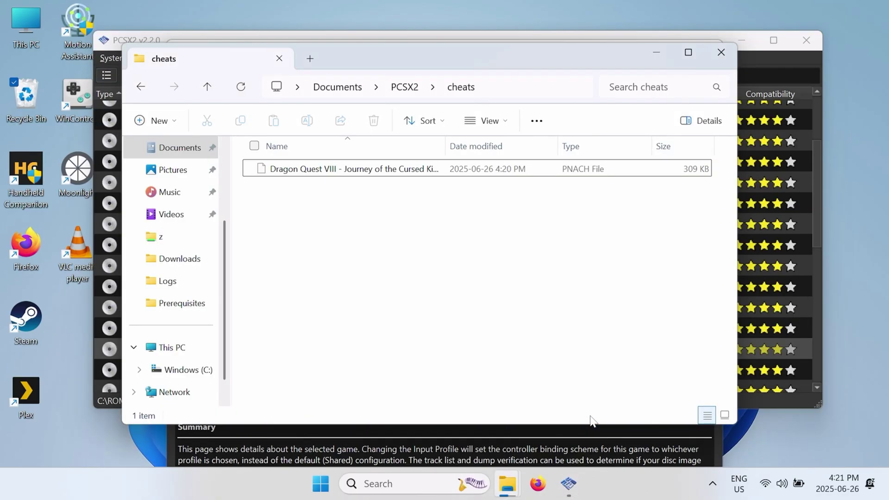
{"action": "left_click", "coordinate": [317, 173]}
{"action": "right_click", "coordinate": [311, 172]}
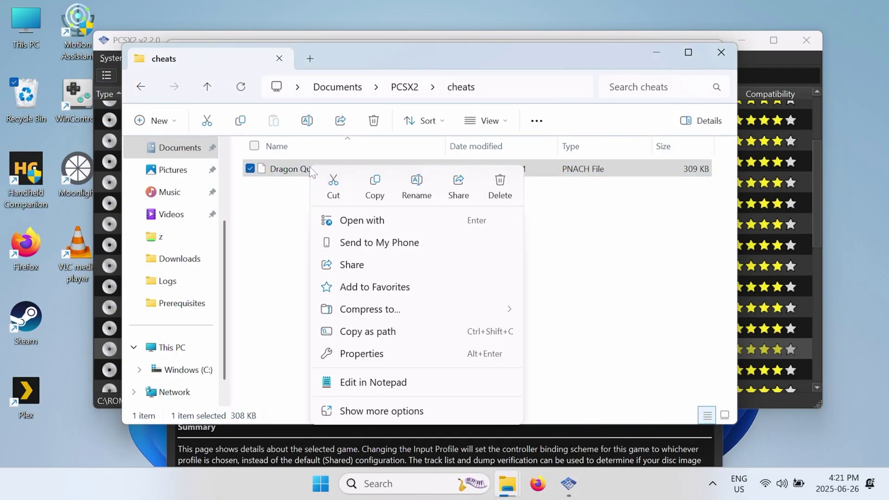
{"action": "left_click", "coordinate": [418, 194]}
{"action": "key", "text": "ctrl+v"}
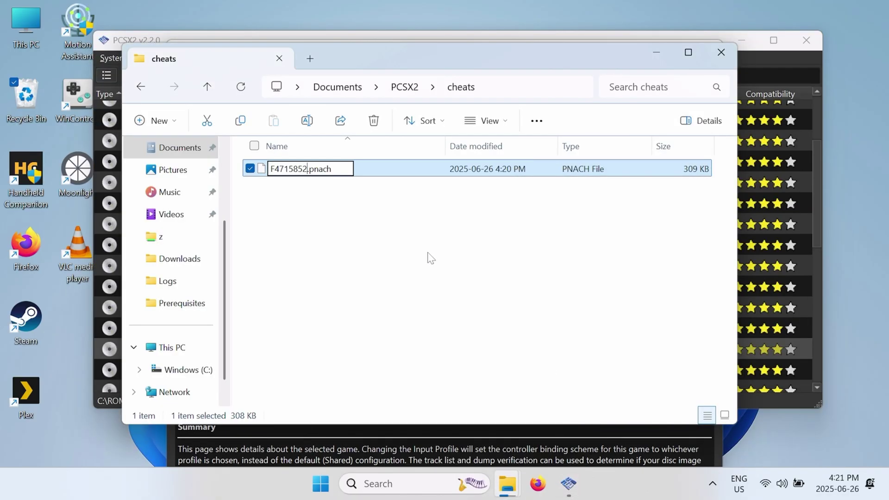
{"action": "left_click", "coordinate": [357, 266]}
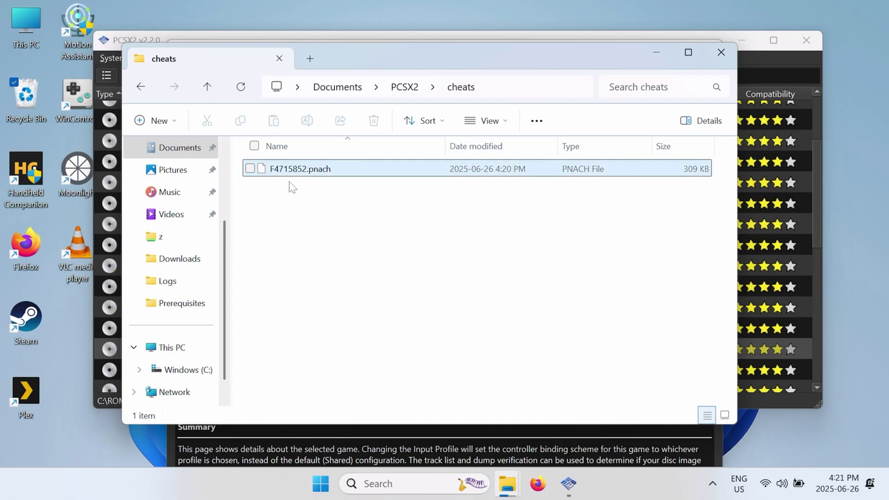
Return to the Dragon Quest VIII properties in PCSX2, reload the game's cheats and look through the list.
{"action": "left_click", "coordinate": [647, 51]}
{"action": "left_click", "coordinate": [234, 175]}
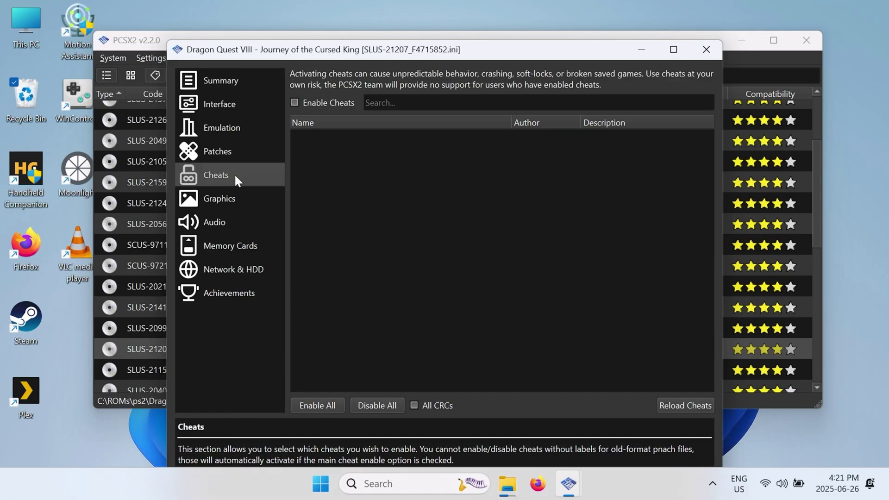
{"action": "left_click", "coordinate": [679, 401]}
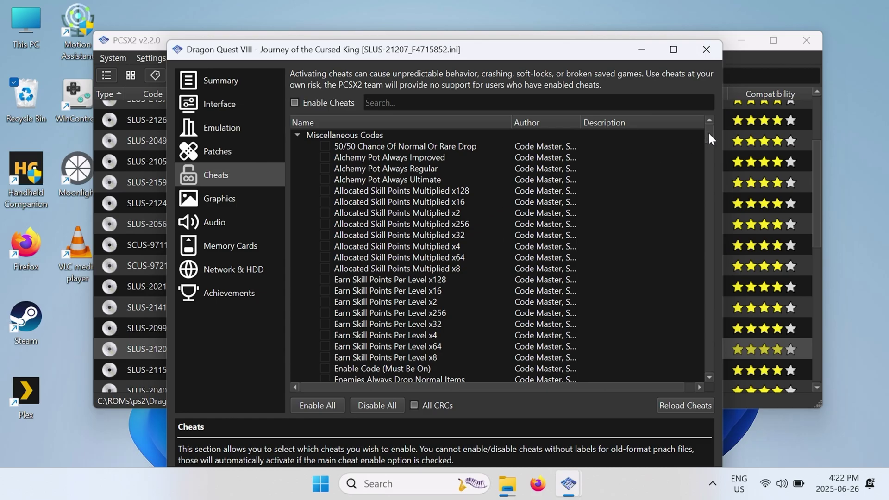
{"action": "mouse_move", "coordinate": [707, 131]}
{"action": "left_mouse_down"}
{"action": "mouse_move", "coordinate": [717, 195]}
{"action": "mouse_move", "coordinate": [719, 383]}
{"action": "mouse_move", "coordinate": [698, 118]}
{"action": "left_mouse_up"}
From the pause menu of the running Dragon Quest VIII, open the Game Properties and go to the cheats page.
{"action": "key", "text": "Escape"}
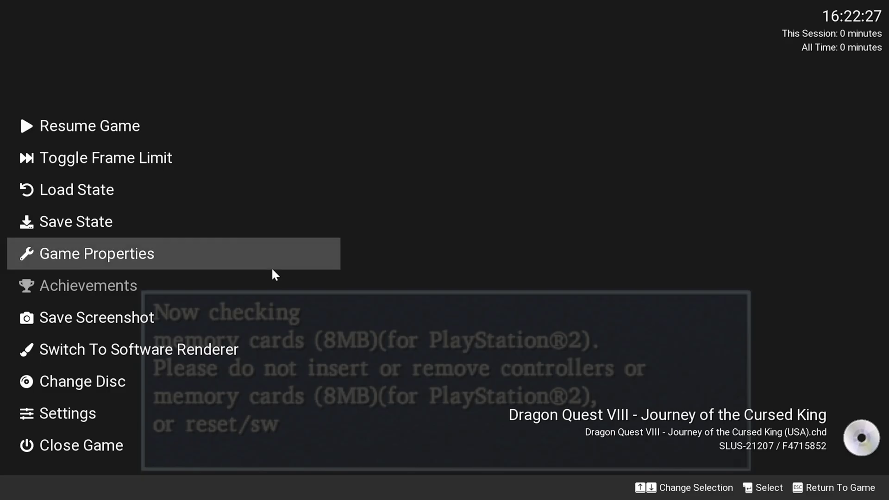
{"action": "left_click", "coordinate": [144, 257]}
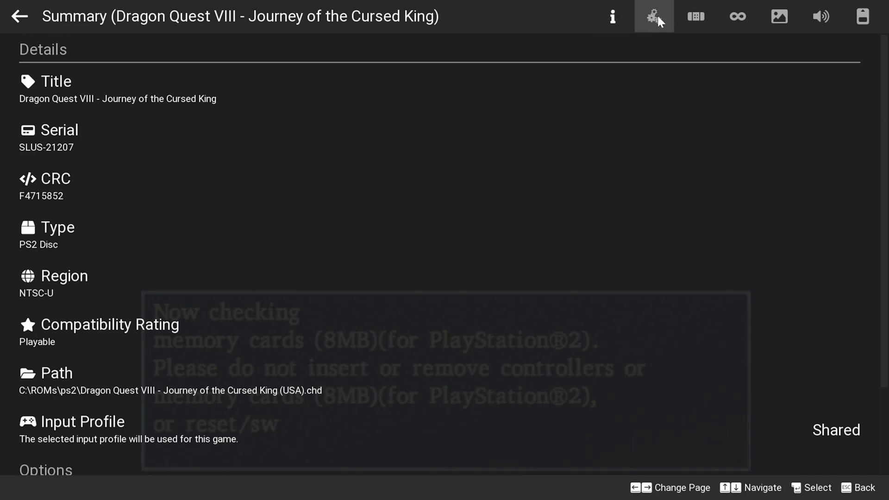
{"action": "left_click", "coordinate": [730, 15]}
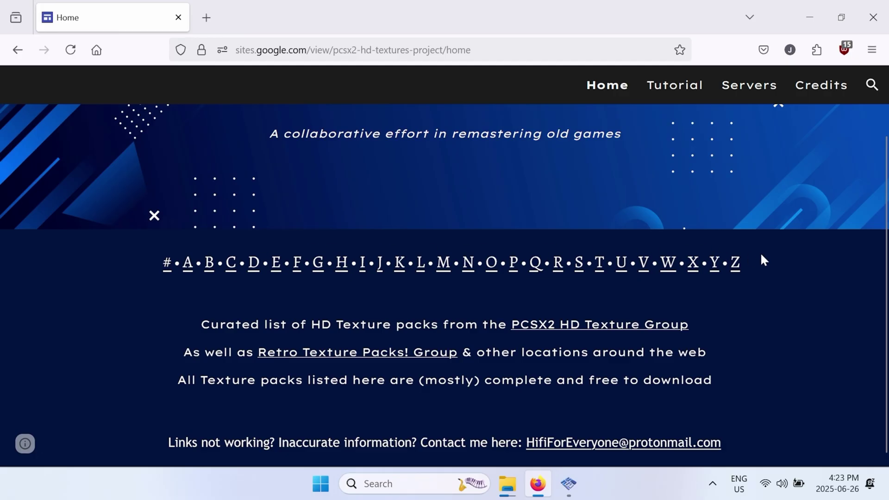
In Firefox, open the B list of the PCSX2 HD textures project and the thread linked for Burnout Revenge.
{"action": "key", "text": "alt+Left"}
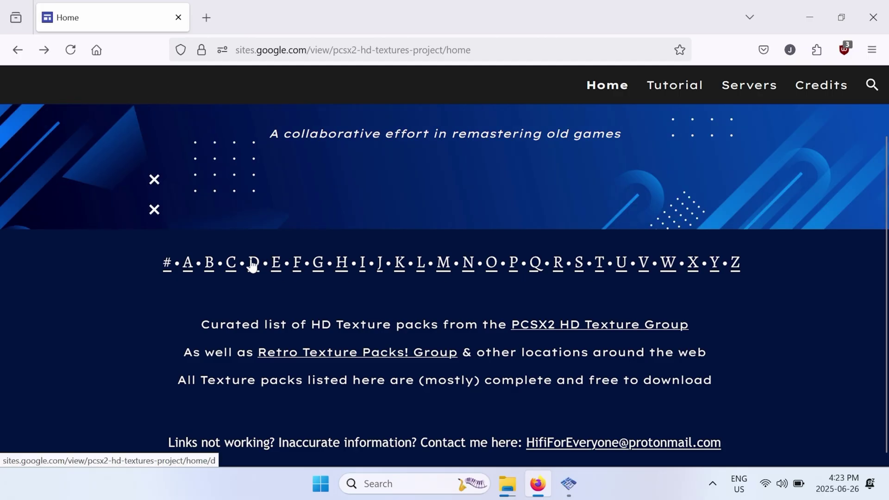
{"action": "left_click", "coordinate": [211, 262]}
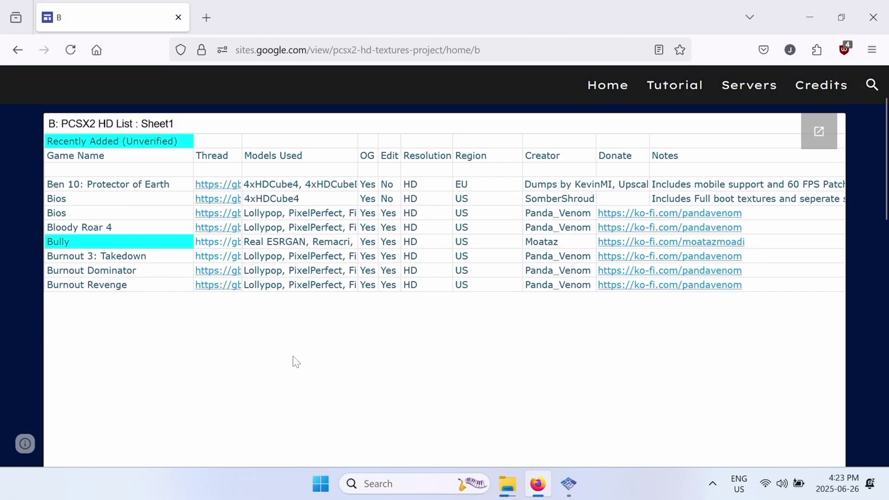
{"action": "left_click", "coordinate": [211, 287]}
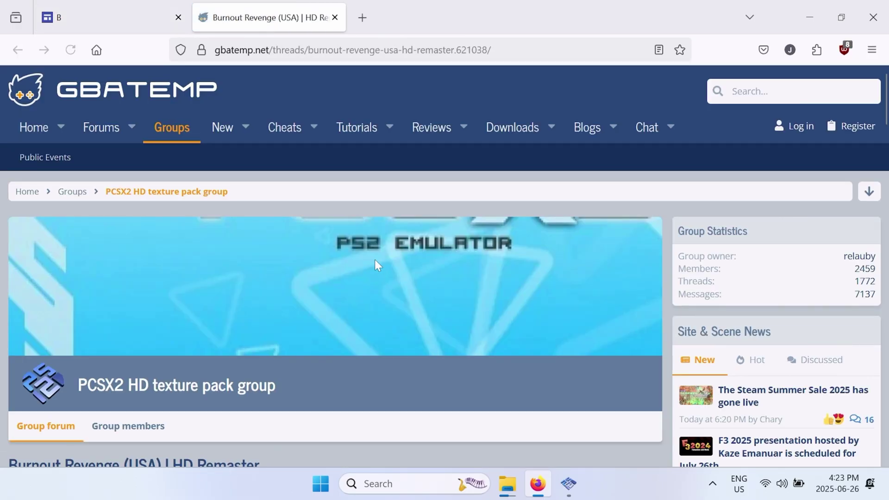
Read the Burnout Revenge pack's install notes and download SLUS-21242_BO_Revenge_1.1.7z from its MediaFire link.
{"action": "scroll", "coordinate": [375, 265], "scroll_direction": "down", "scroll_amount": 10}
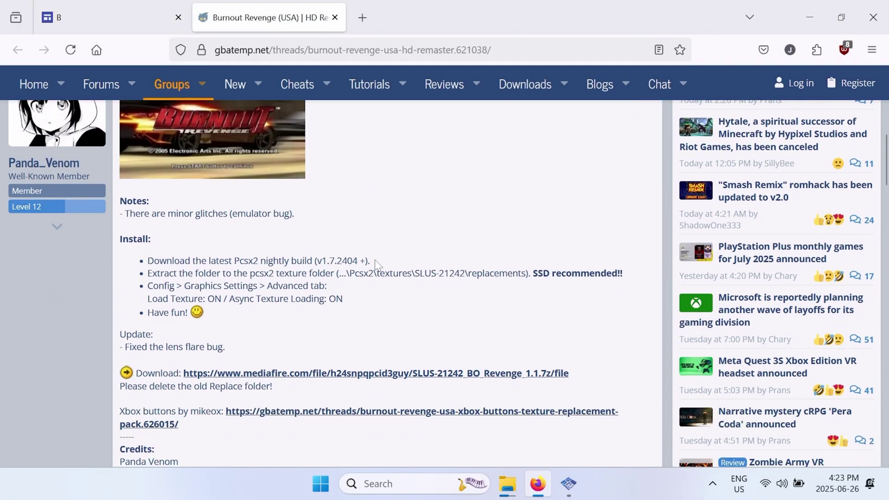
{"action": "scroll", "coordinate": [376, 264], "scroll_direction": "down", "scroll_amount": 2}
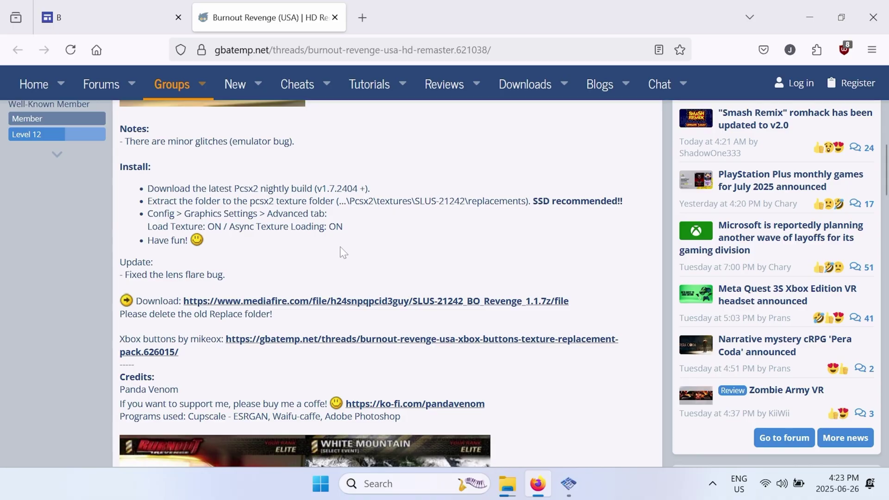
{"action": "scroll", "coordinate": [343, 252], "scroll_direction": "down", "scroll_amount": 2}
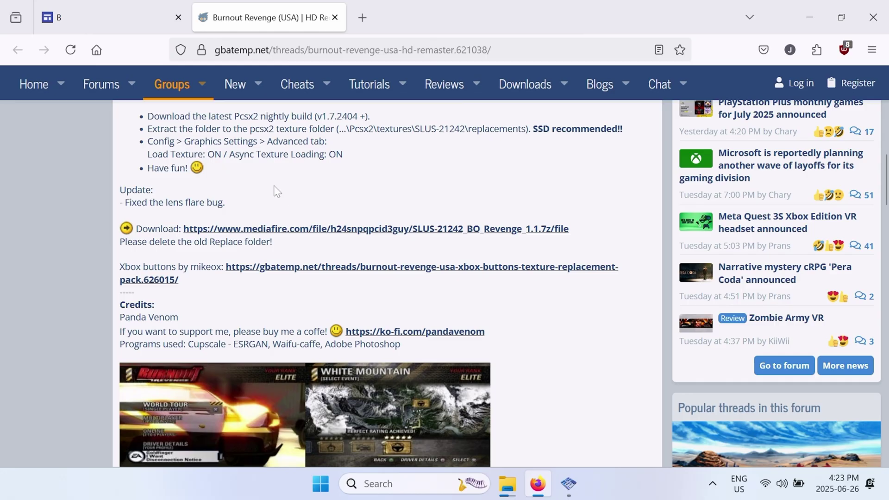
{"action": "left_click", "coordinate": [247, 228]}
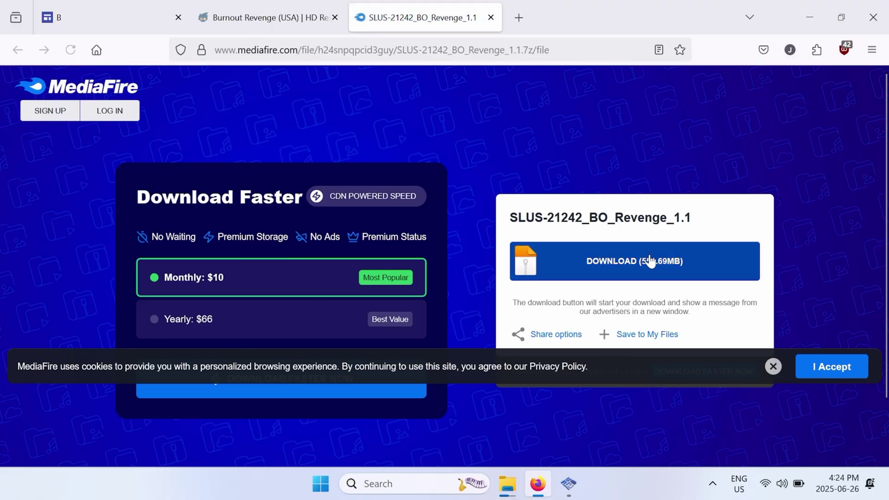
{"action": "left_click", "coordinate": [650, 261]}
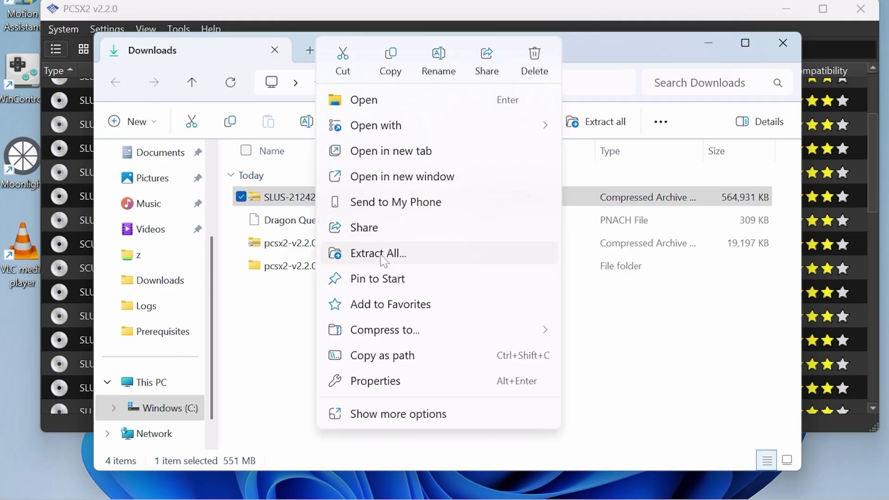
Extract the SLUS-21242_BO_Revenge_1.1 archive in Downloads and open the extracted SLUS-21242 folder to check its contents.
{"action": "left_click", "coordinate": [377, 252]}
{"action": "left_click", "coordinate": [560, 406]}
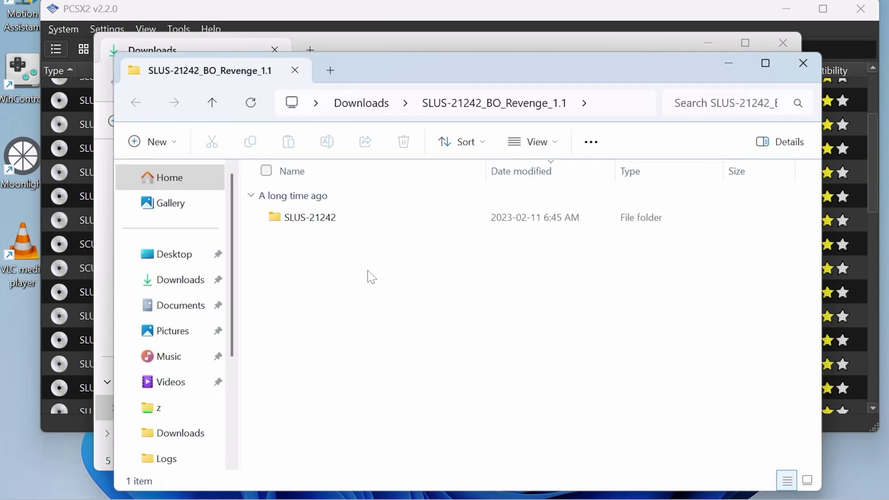
{"action": "double_click", "coordinate": [327, 218]}
{"action": "key", "text": "alt+Left"}
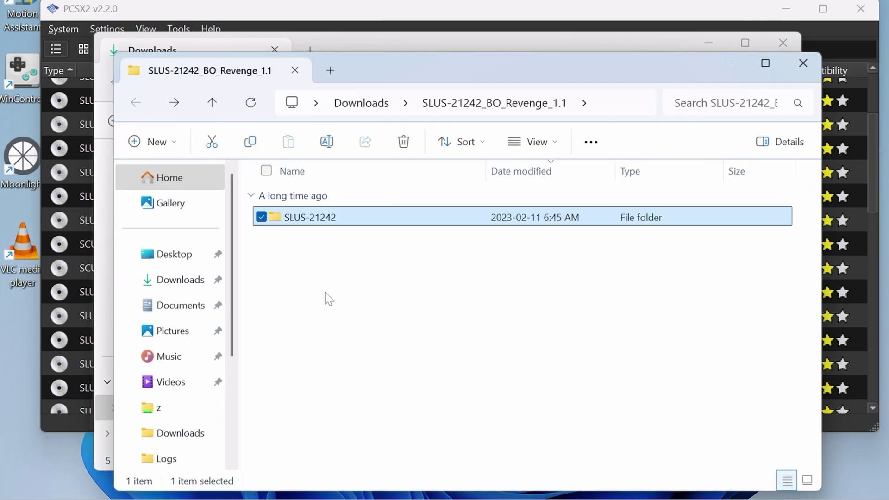
{"action": "left_click", "coordinate": [326, 296]}
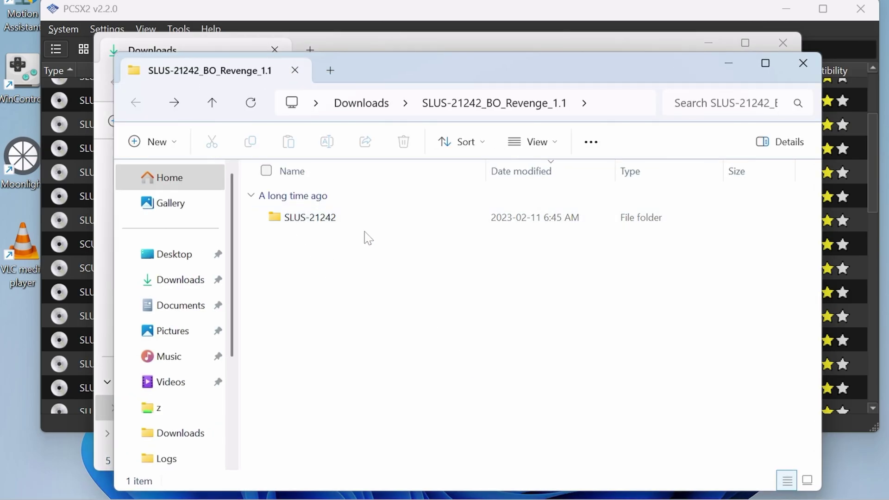
{"action": "double_click", "coordinate": [342, 220]}
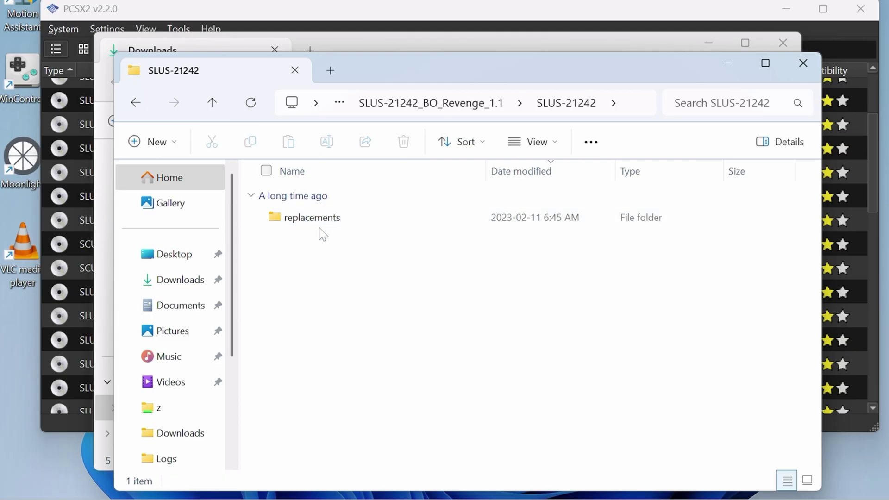
Copy the SLUS-21242 folder from the extracted SLUS-21242_BO_Revenge_1.1 folder into the textures folder of Documents\PCSX2.
{"action": "key", "text": "alt+Left"}
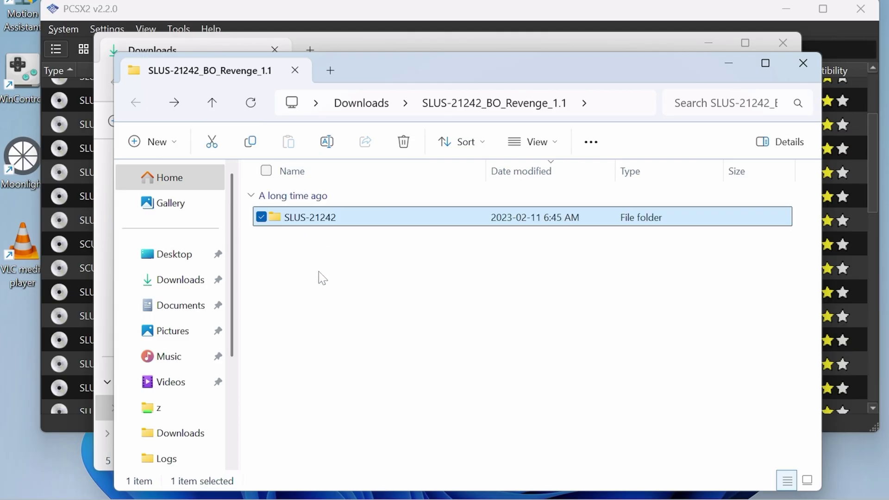
{"action": "left_click", "coordinate": [318, 272]}
{"action": "right_click", "coordinate": [306, 222]}
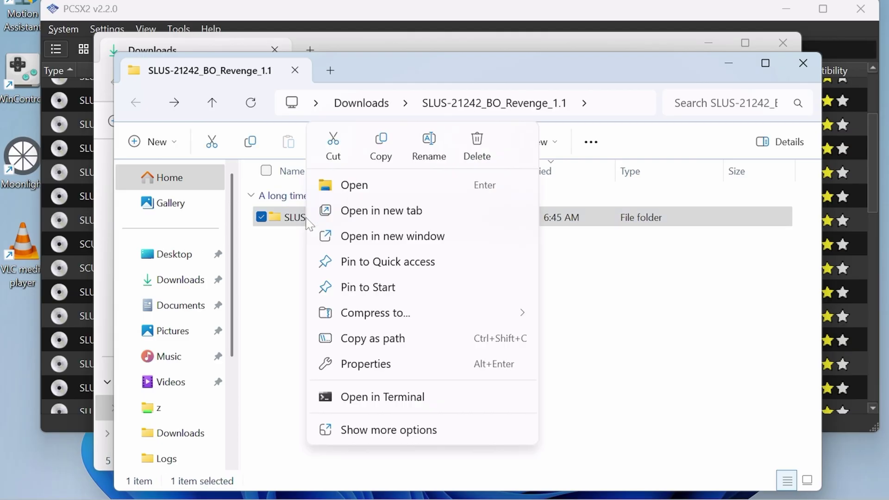
{"action": "left_click", "coordinate": [385, 149]}
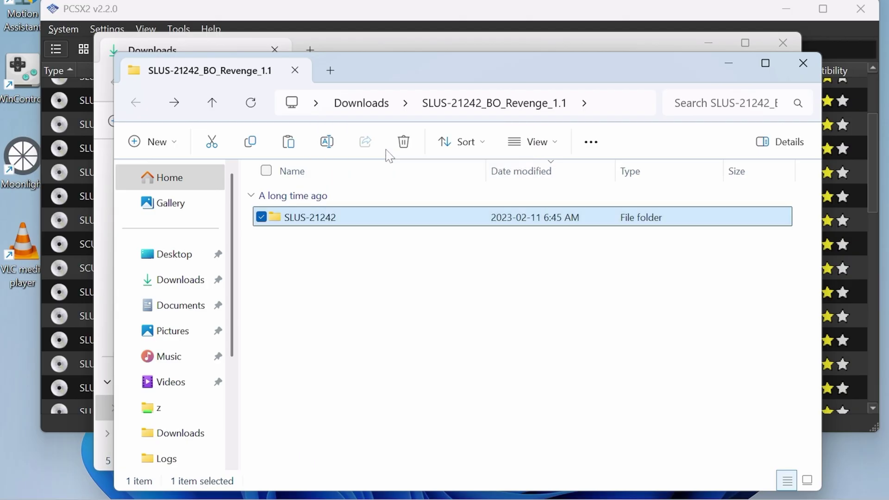
{"action": "left_click", "coordinate": [181, 306]}
{"action": "double_click", "coordinate": [311, 309]}
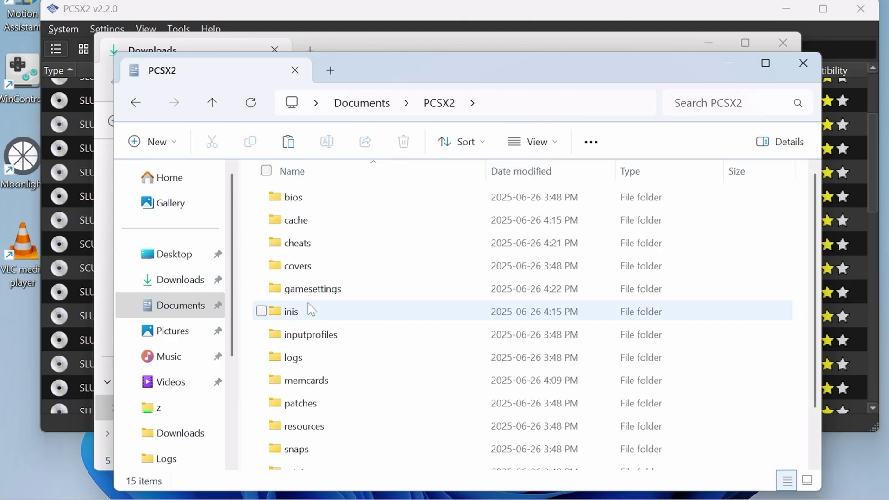
{"action": "scroll", "coordinate": [319, 296], "scroll_direction": "down", "scroll_amount": 1}
{"action": "double_click", "coordinate": [301, 438]}
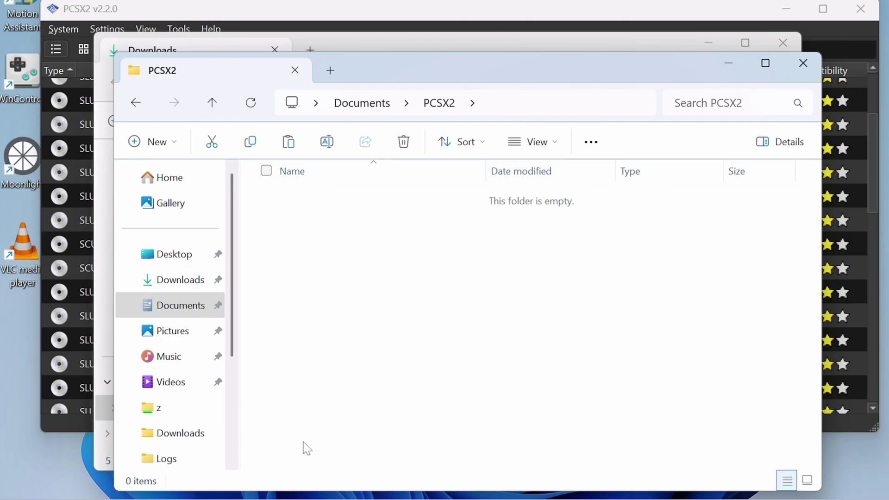
{"action": "right_click", "coordinate": [359, 249]}
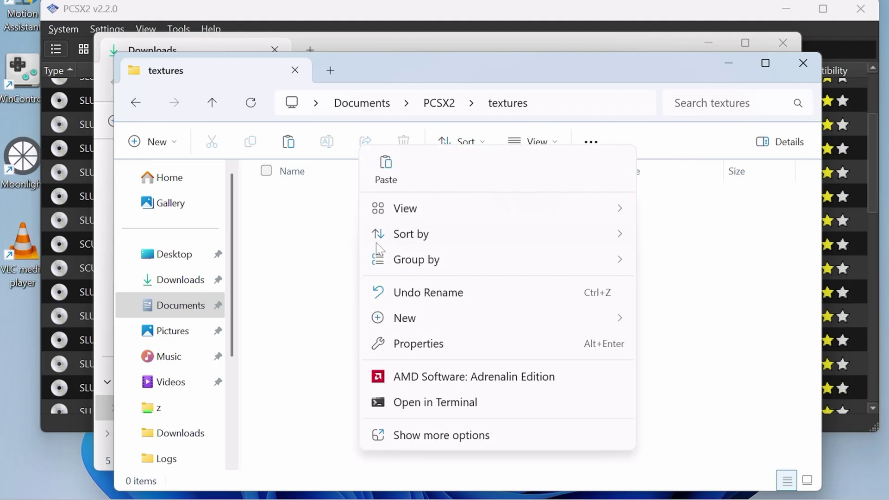
{"action": "left_click", "coordinate": [386, 174]}
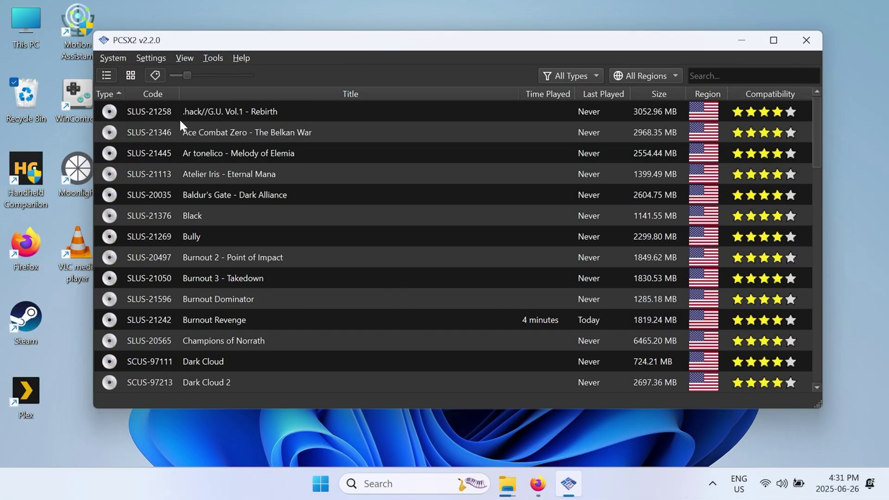
In PCSX2, switch the game library from the list to the Game Grid view.
{"action": "left_click", "coordinate": [183, 58]}
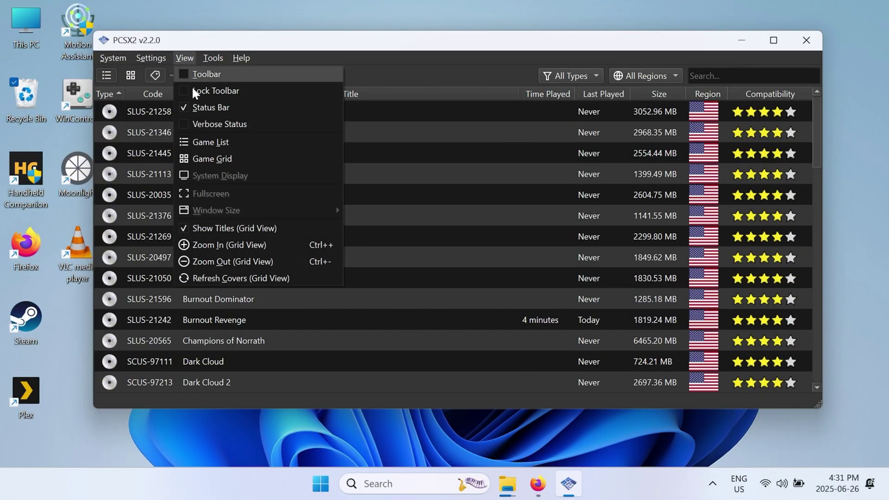
{"action": "left_click", "coordinate": [216, 157]}
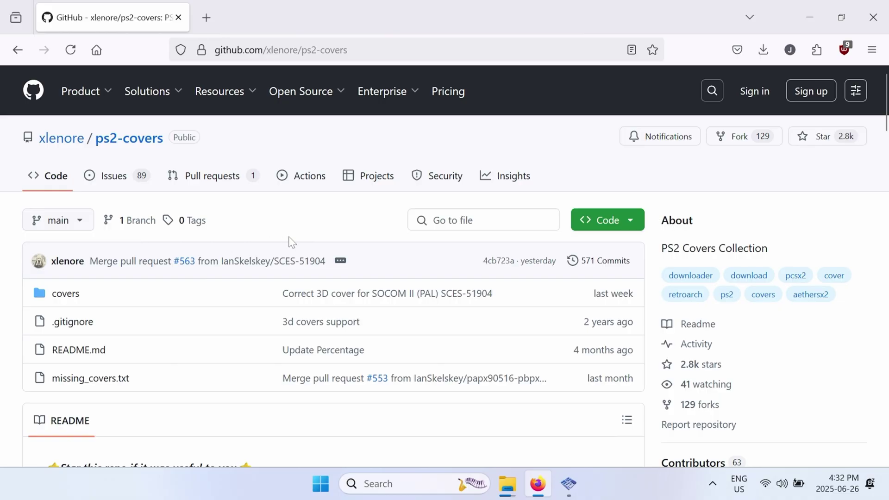
In Firefox, find the PCSX2 setup section of the xlenore/ps2-covers README on GitHub and copy the default covers URL.
{"action": "scroll", "coordinate": [292, 241], "scroll_direction": "down", "scroll_amount": 9}
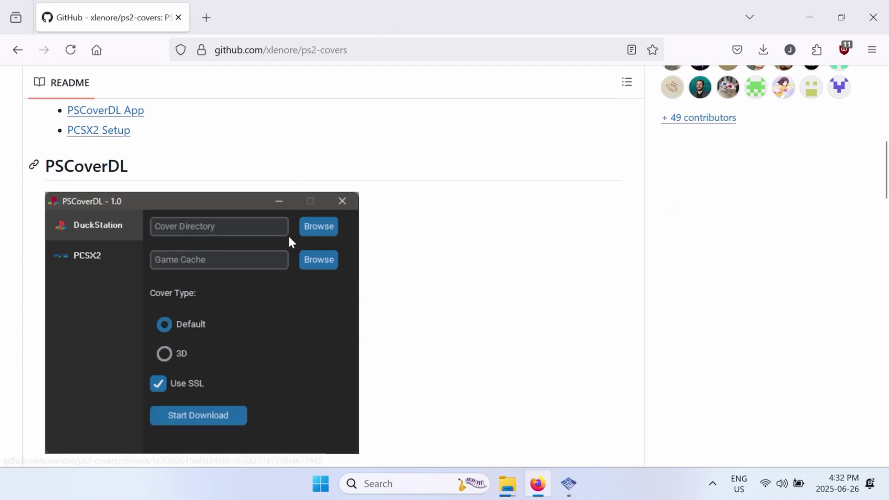
{"action": "scroll", "coordinate": [290, 242], "scroll_direction": "down", "scroll_amount": 9}
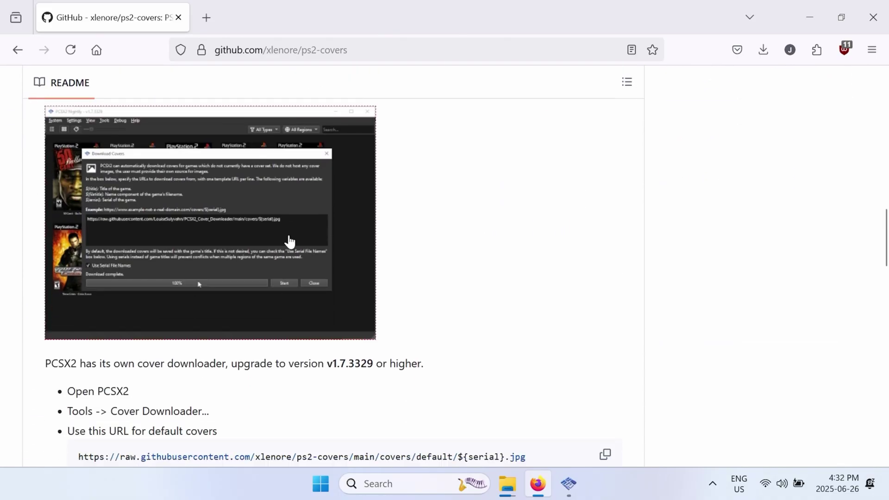
{"action": "scroll", "coordinate": [432, 236], "scroll_direction": "down", "scroll_amount": 5}
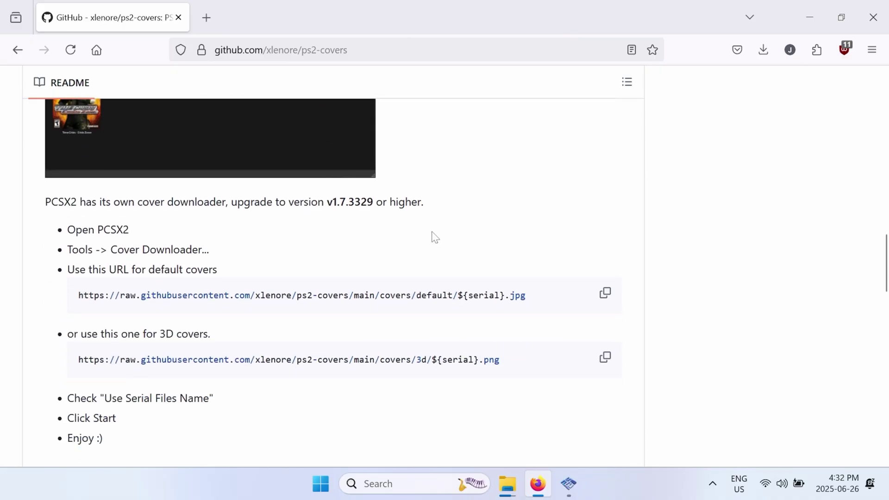
{"action": "scroll", "coordinate": [389, 259], "scroll_direction": "down", "scroll_amount": 2}
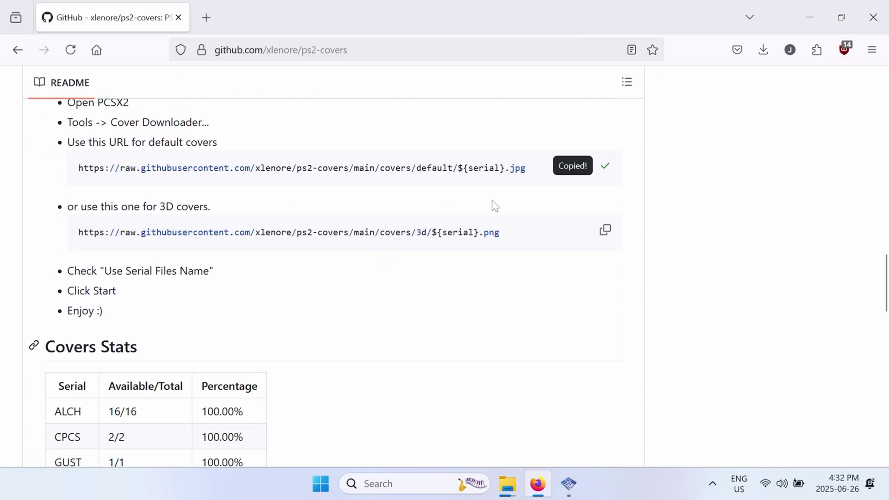
{"action": "left_click", "coordinate": [561, 471]}
{"action": "left_click", "coordinate": [214, 59]}
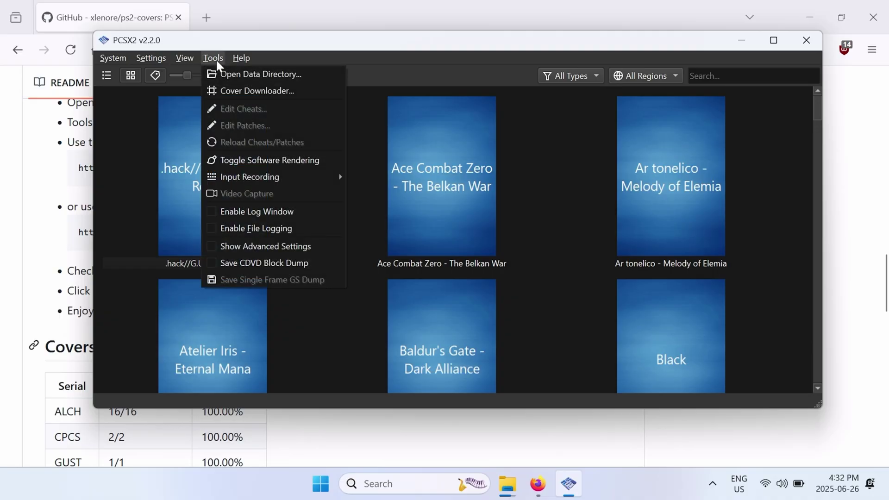
{"action": "left_click", "coordinate": [237, 90]}
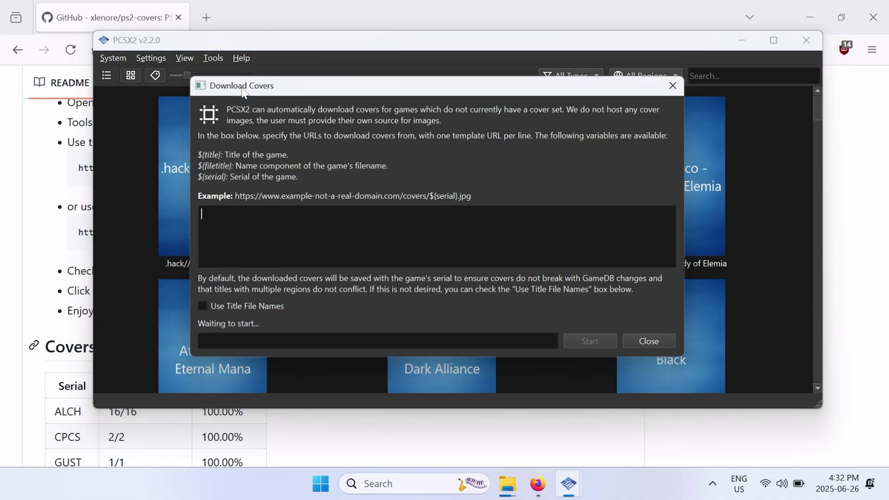
{"action": "key", "text": "ctrl+v"}
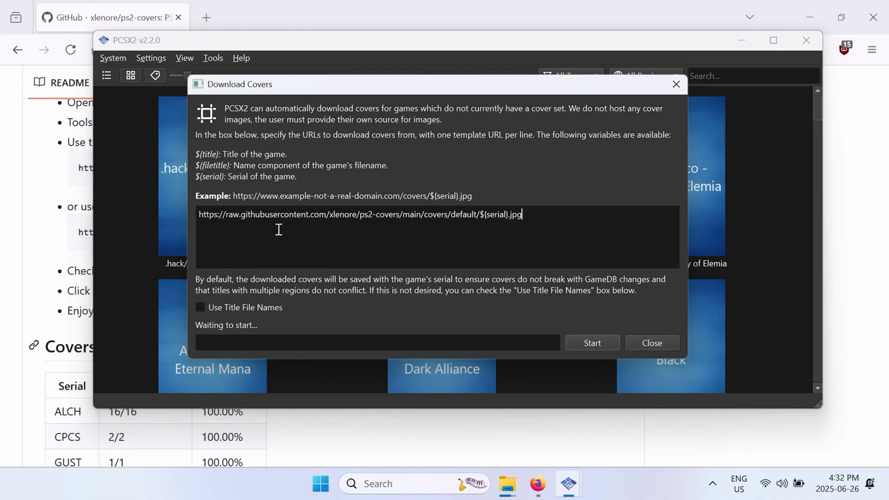
{"action": "left_click", "coordinate": [566, 341]}
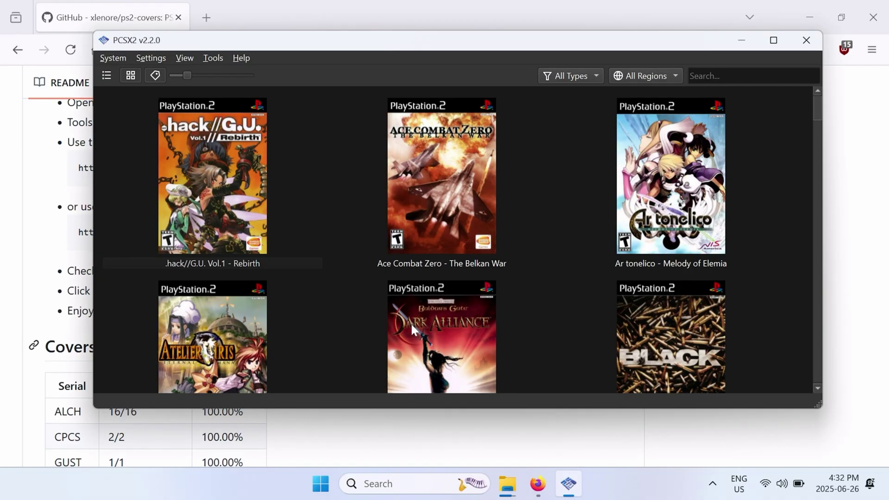
{"action": "scroll", "coordinate": [410, 288], "scroll_direction": "down", "scroll_amount": 4}
{"action": "scroll", "coordinate": [412, 293], "scroll_direction": "up", "scroll_amount": 3}
Start Big Picture Mode and open the Game List from its main screen.
{"action": "left_click", "coordinate": [113, 58]}
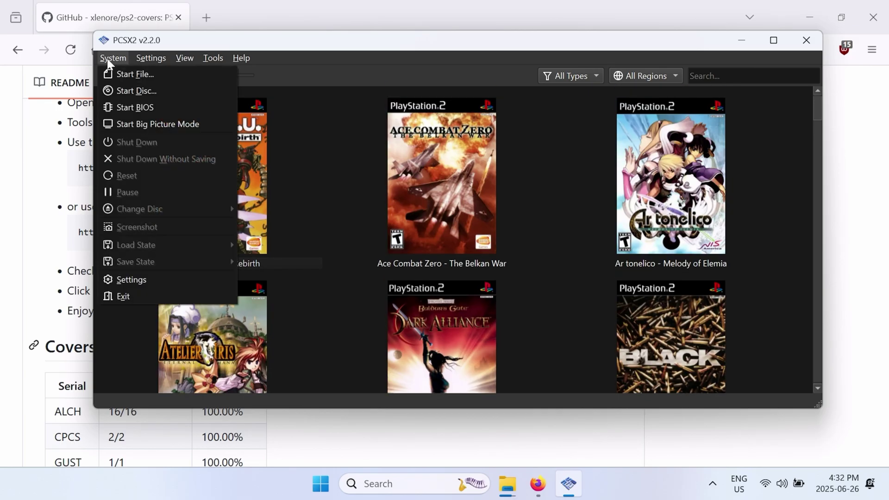
{"action": "left_click", "coordinate": [139, 124]}
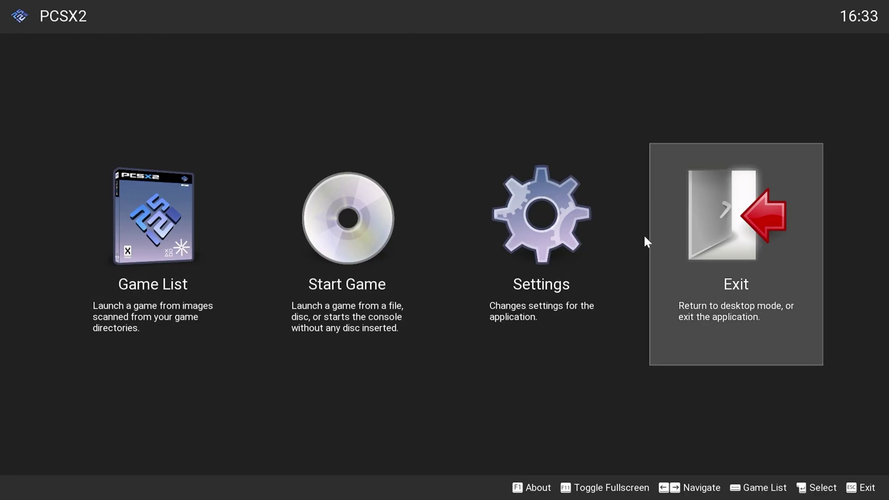
{"action": "key", "text": "Right"}
{"action": "key", "text": "Right"}
{"action": "key", "text": "Right"}
{"action": "key", "text": "Right"}
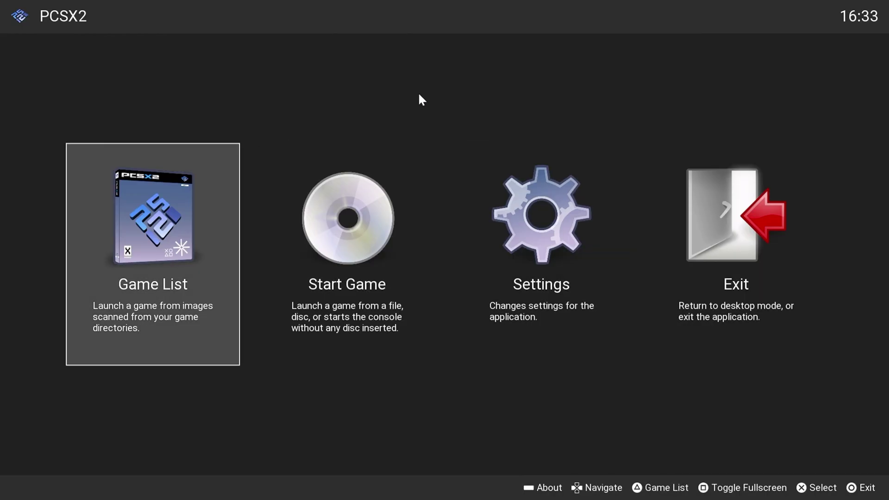
{"action": "key", "text": "Left"}
{"action": "key", "text": "Left"}
{"action": "key", "text": "Left"}
{"action": "key", "text": "Return"}
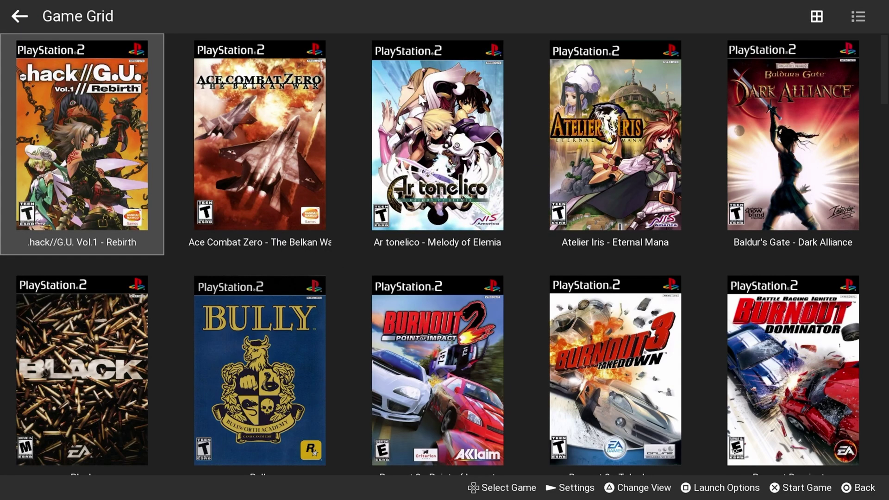
Browse the cover rows of the Game Grid down to Final Fantasy X International and back up to Burnout Revenge.
{"action": "key", "text": "Down"}
{"action": "key", "text": "Down"}
{"action": "key", "text": "Down"}
{"action": "key", "text": "Down"}
{"action": "key", "text": "Down"}
{"action": "key", "text": "Down"}
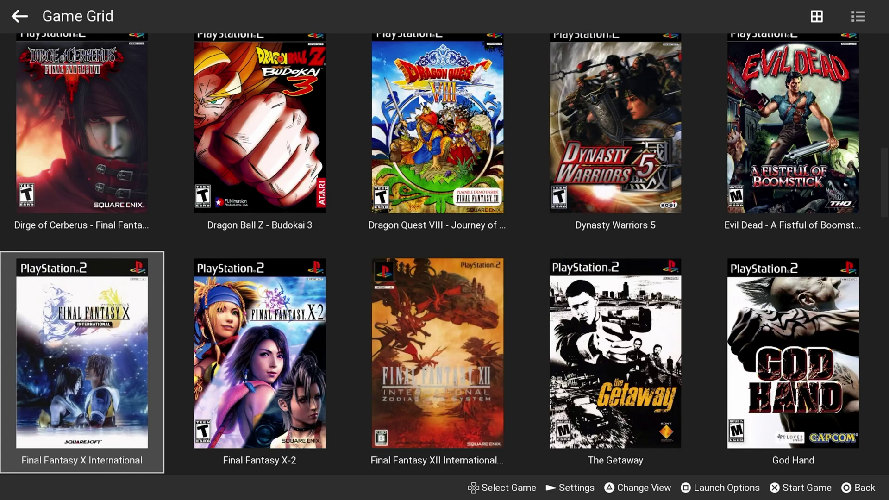
{"action": "key", "text": "Up"}
{"action": "key", "text": "Up"}
{"action": "key", "text": "Up"}
{"action": "key", "text": "Up"}
{"action": "key", "text": "Up"}
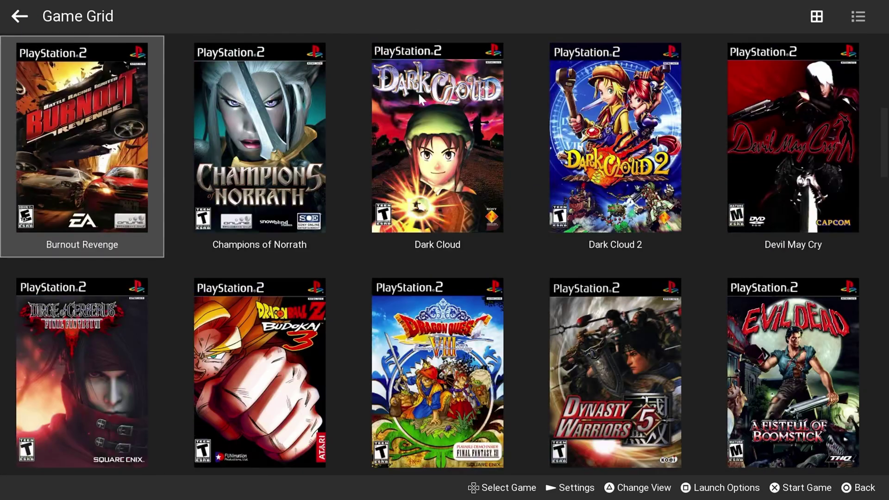